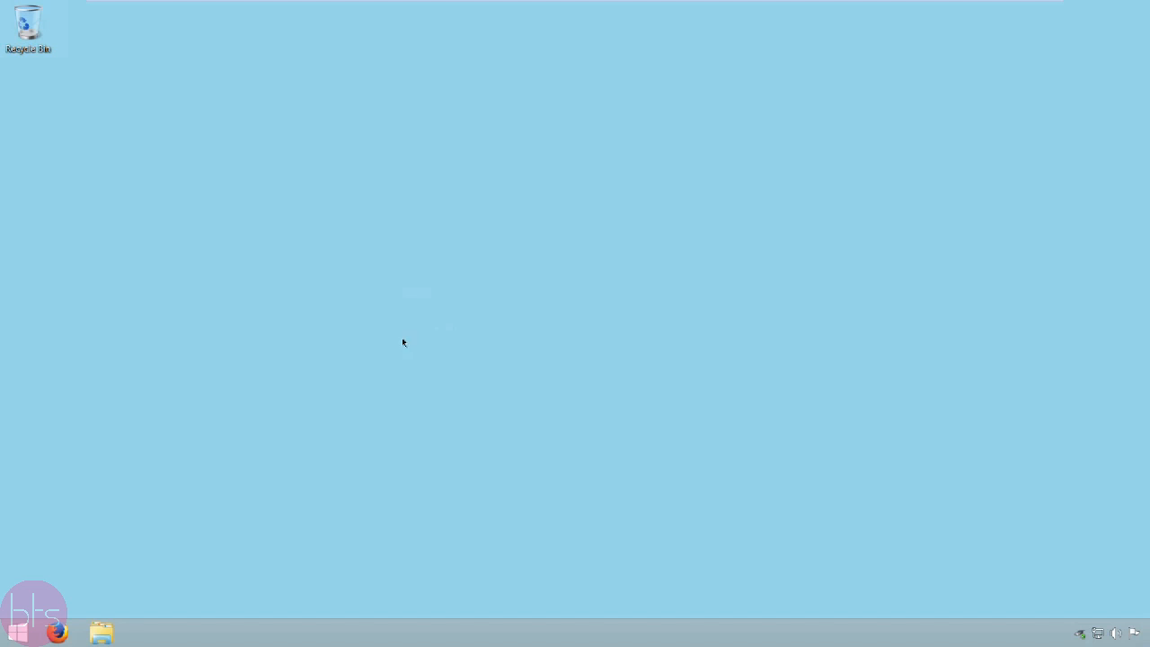
Step: Open Firefox and go to dev.mysql.com/downloads
click(59, 633)
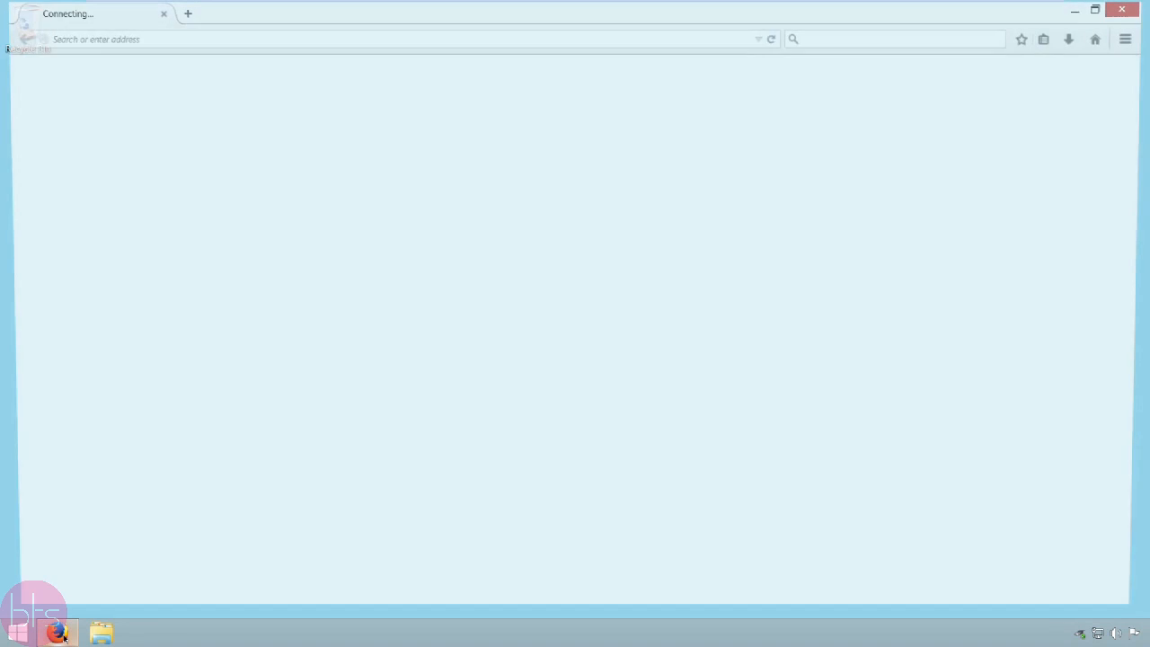
click(183, 30)
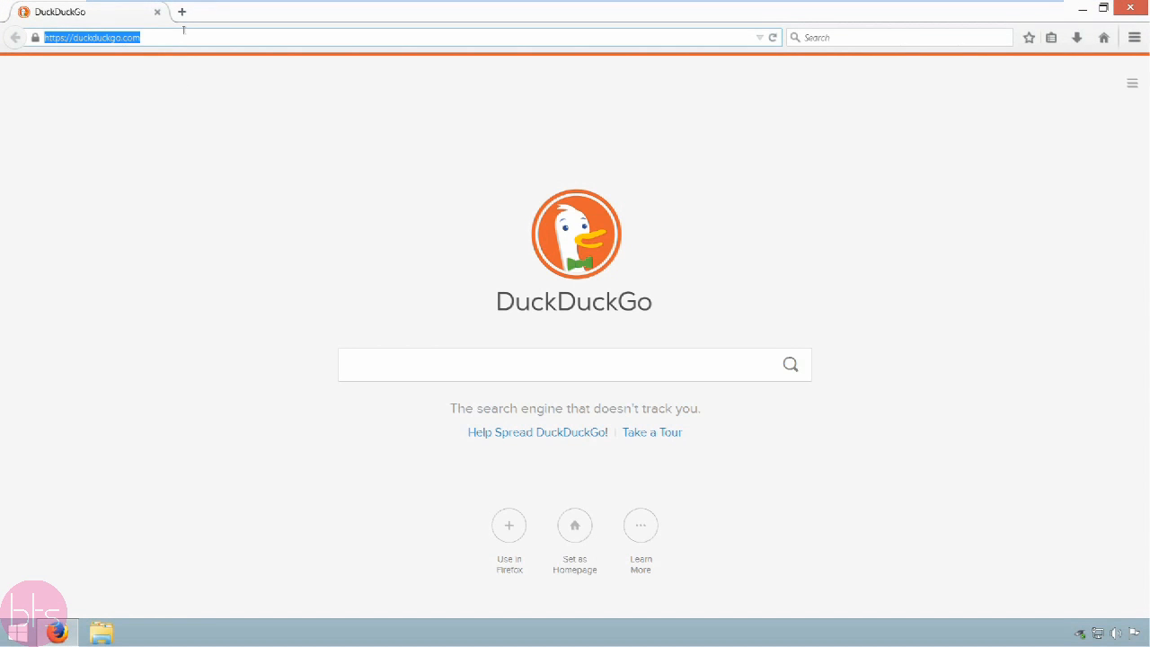
text(dev.m)
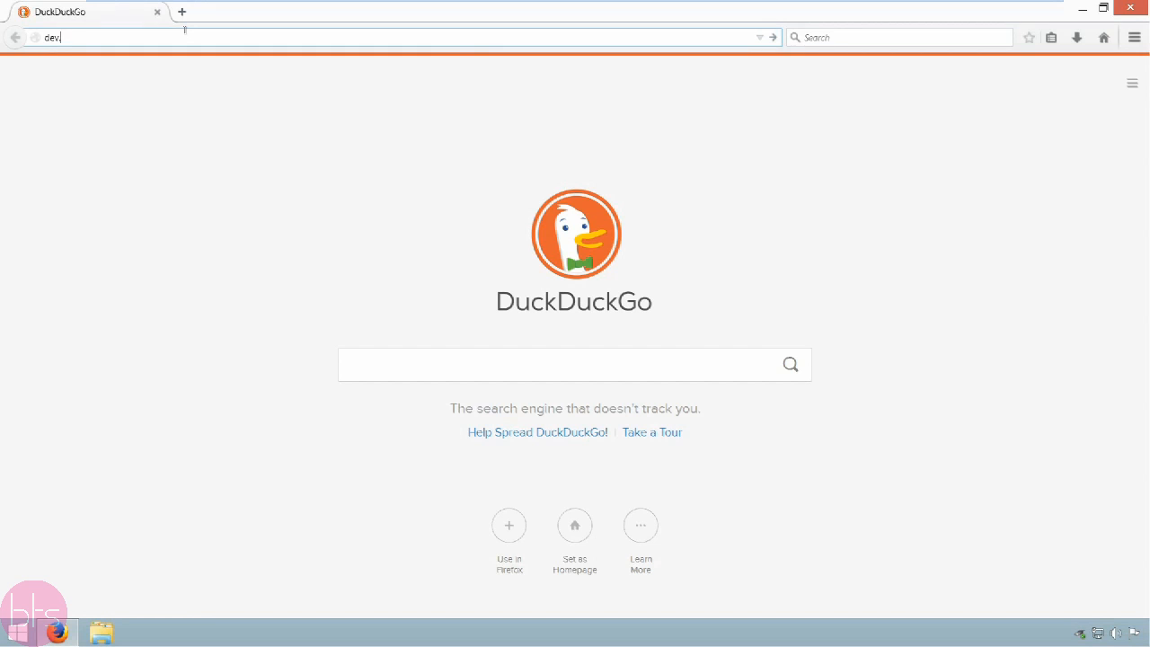
text(ysql.com/downloads)
key(Return)
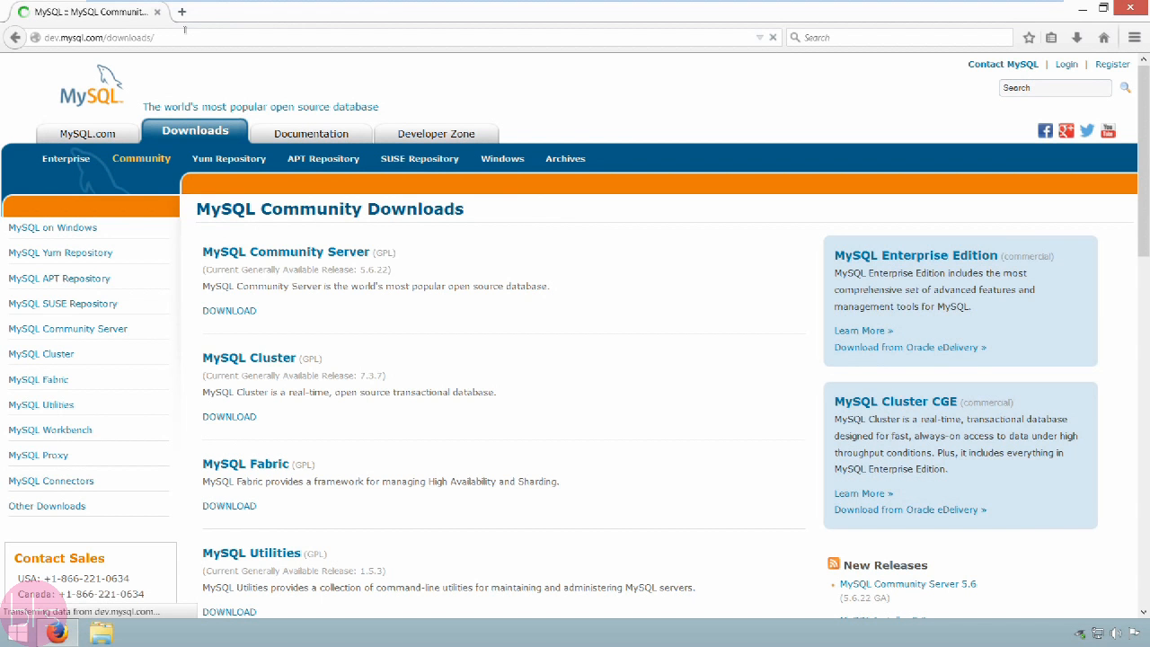
Step: Open the MySQL Community Server downloads, select the Microsoft Windows platform and go to the recommended MySQL Installer MSI download
click(289, 249)
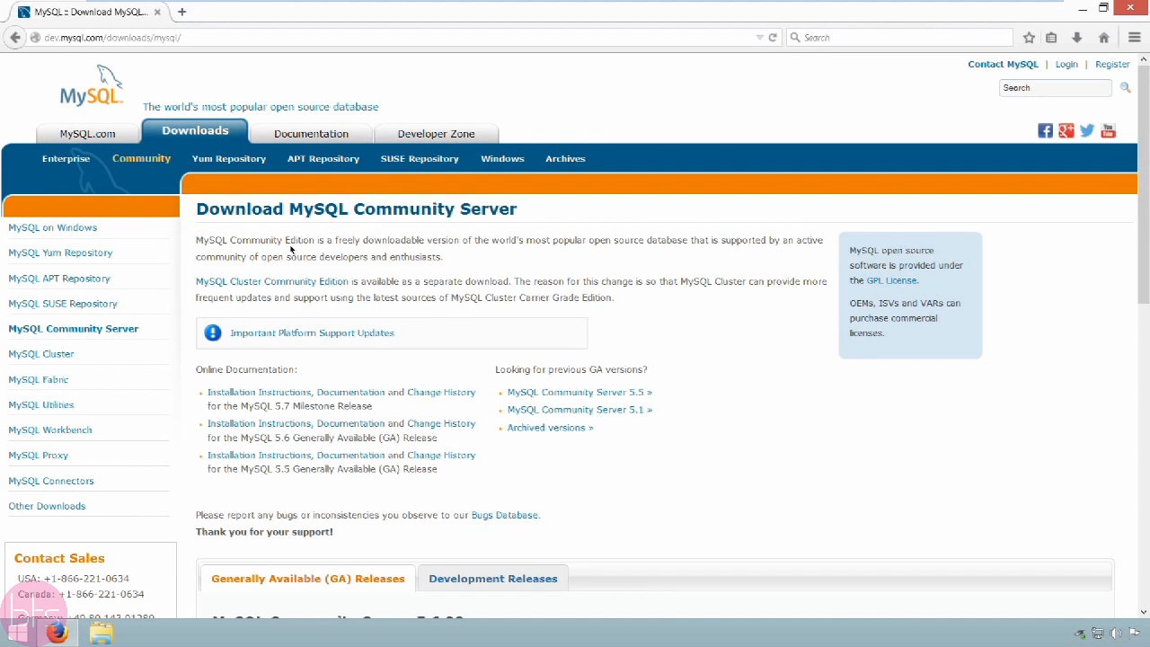
scroll(290, 250, down, 5)
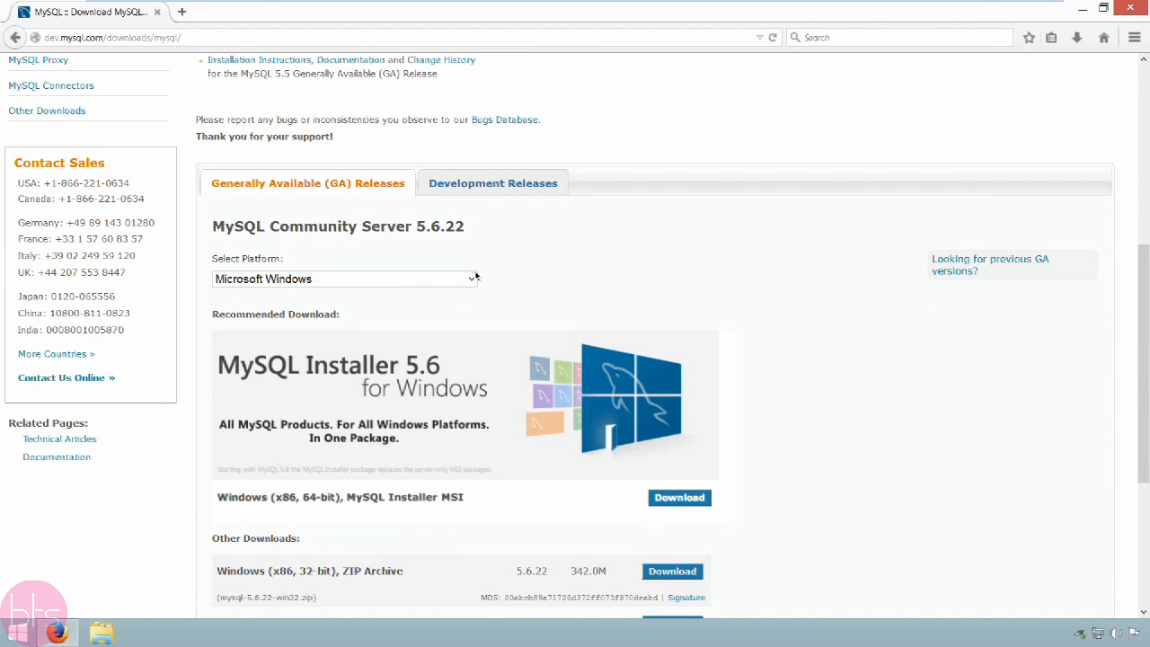
click(474, 277)
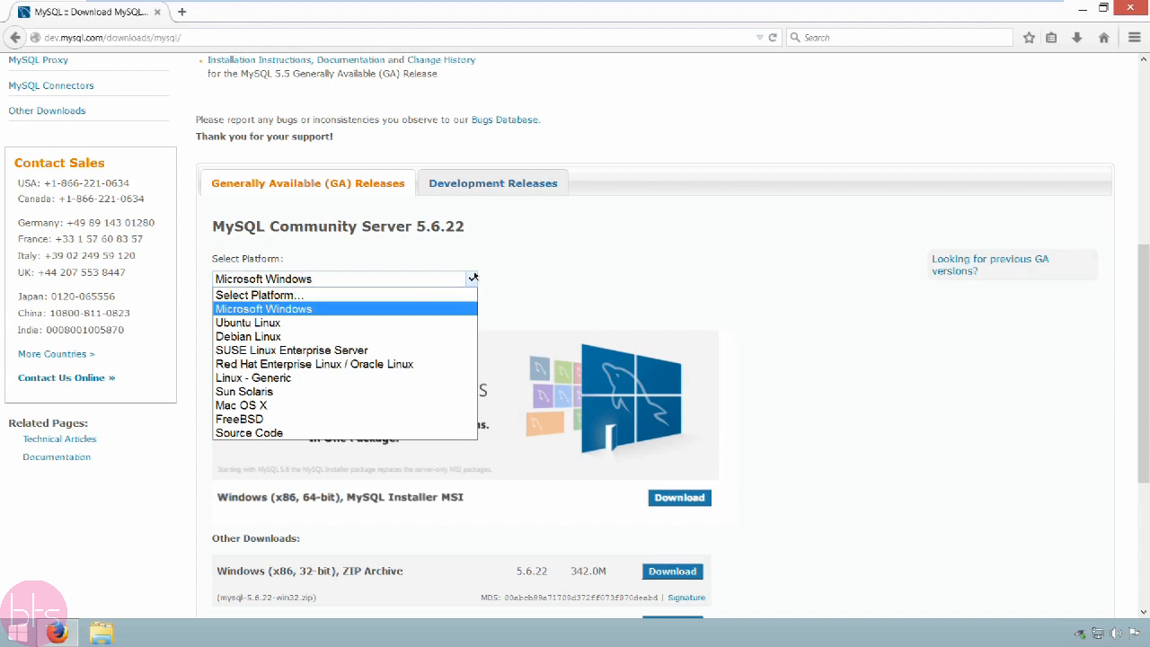
click(439, 310)
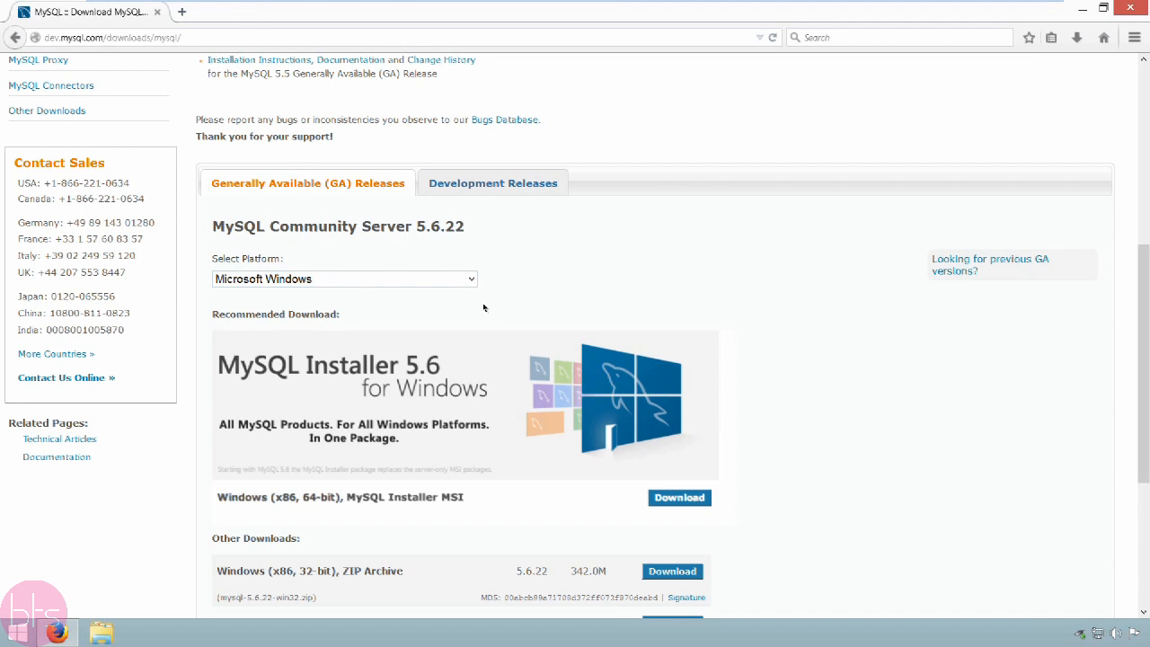
click(680, 497)
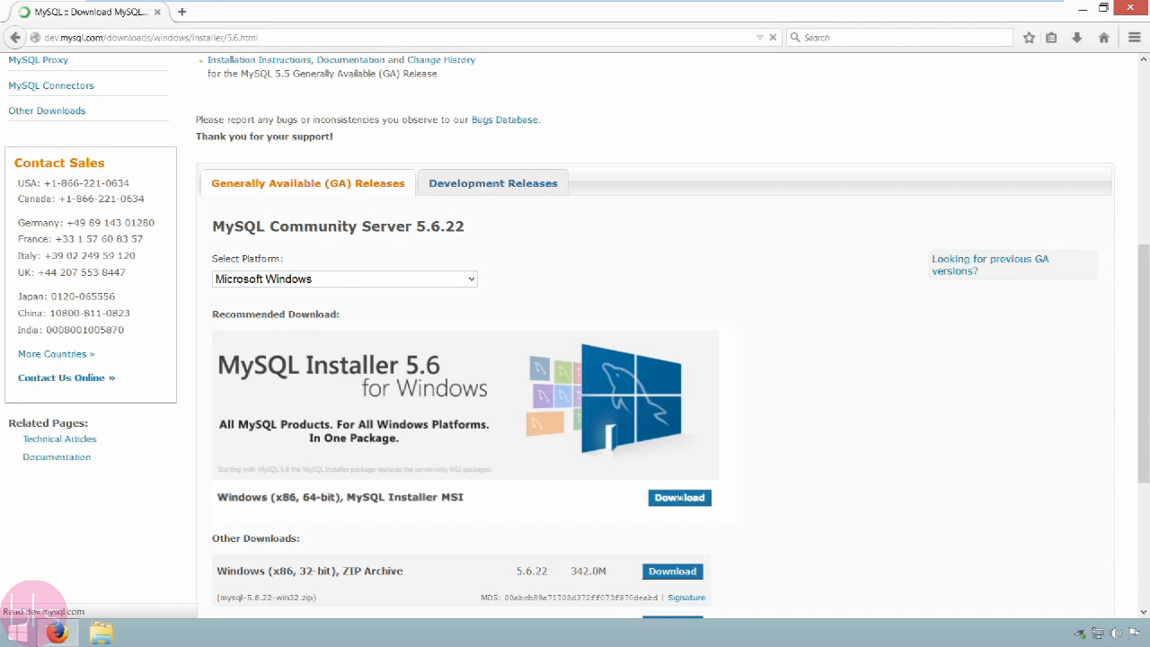
Step: Download the full offline installer mysql-installer-community-5.6.22.0.msi without logging in and save the file
scroll(682, 501, down, 3)
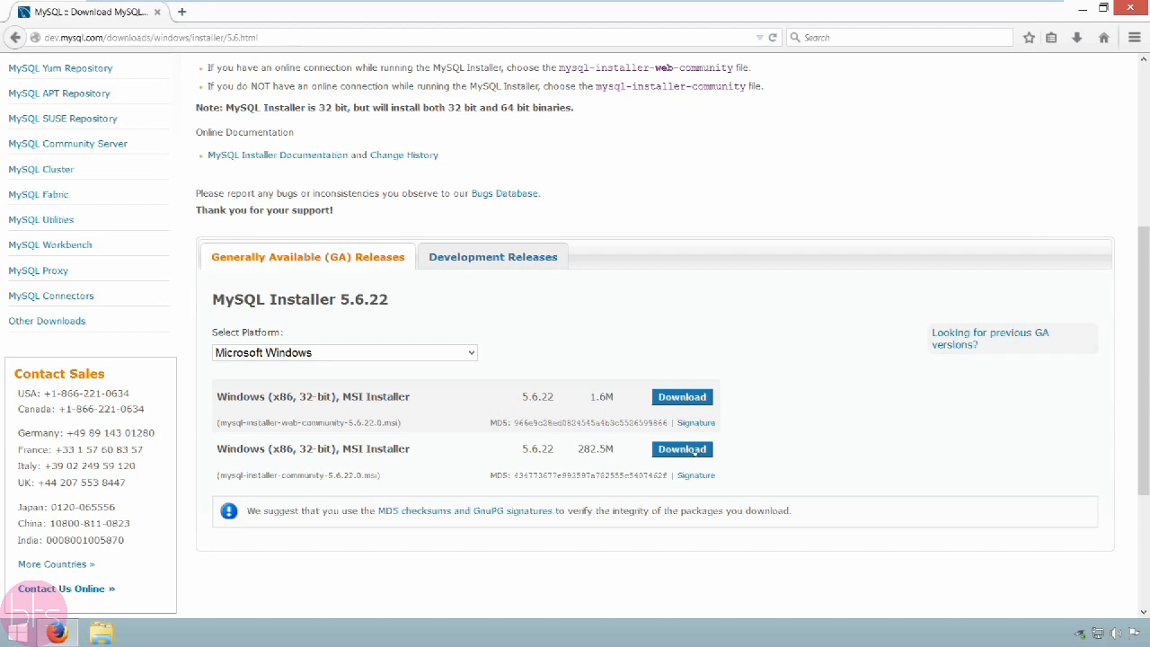
drag(574, 448, 622, 448)
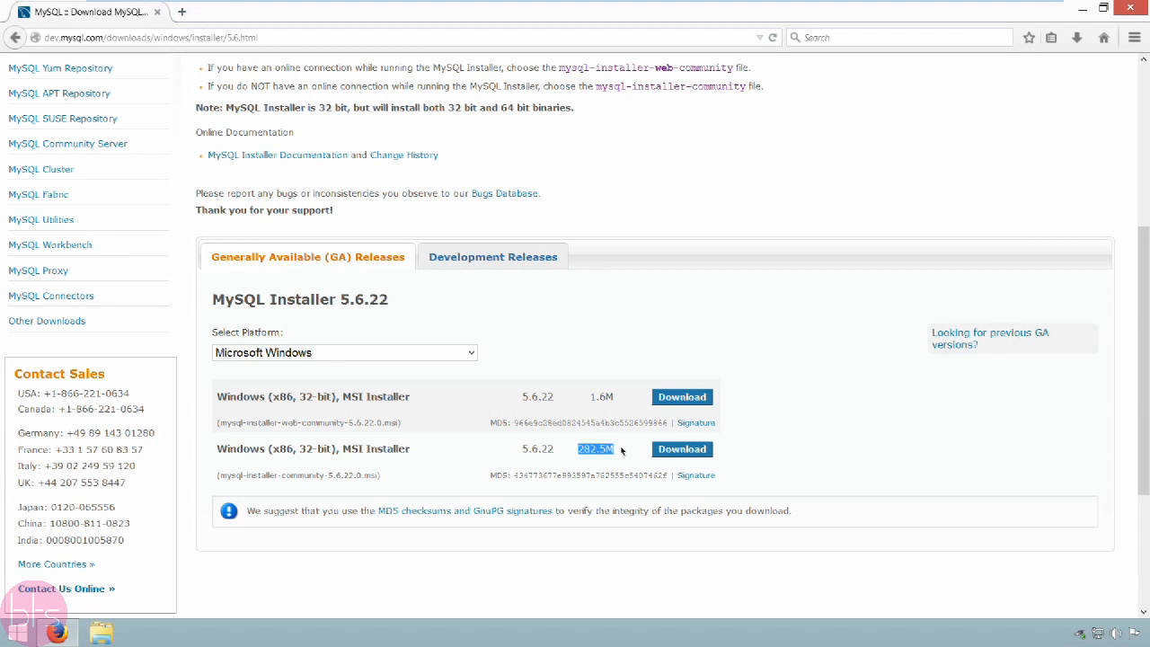
click(683, 449)
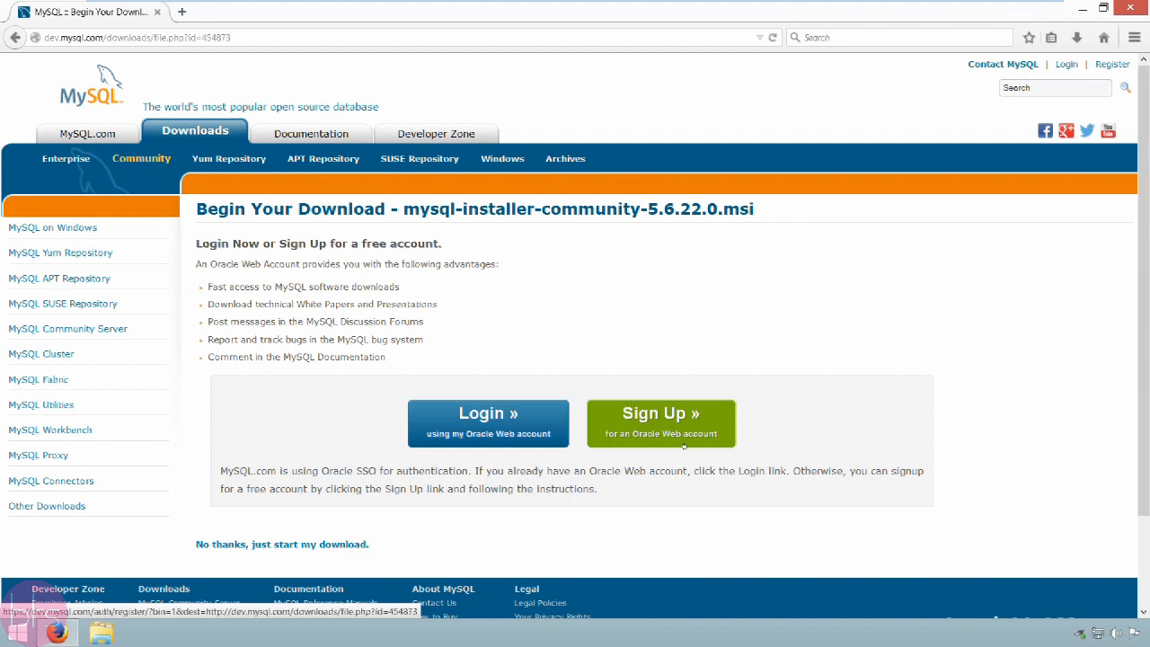
click(306, 544)
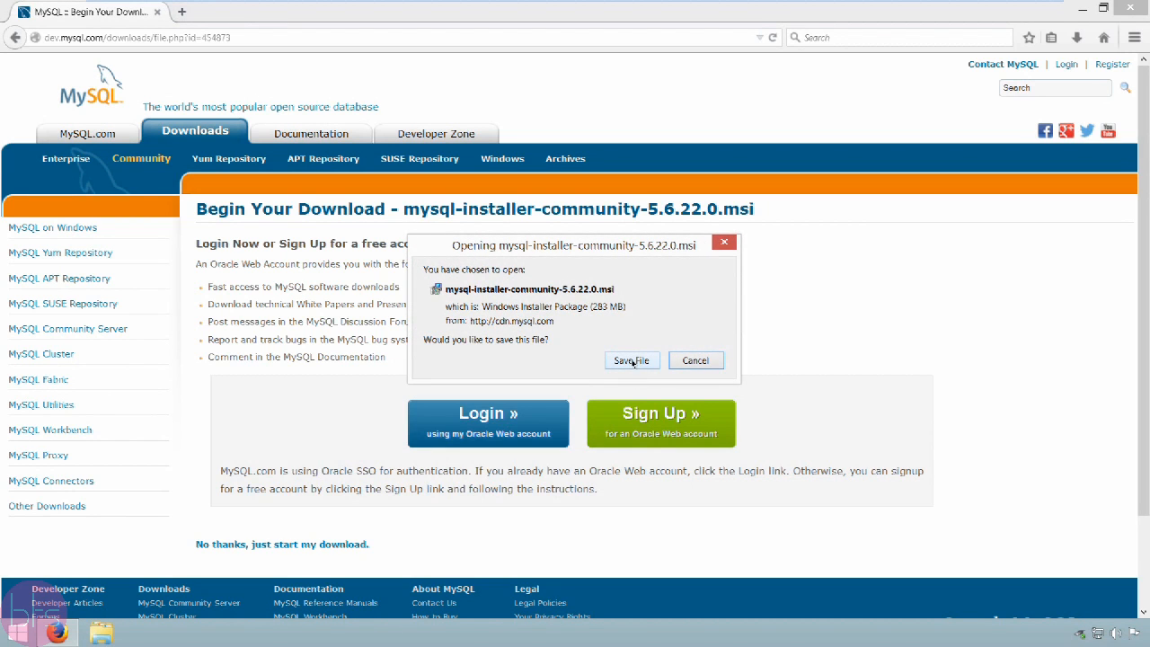
click(632, 361)
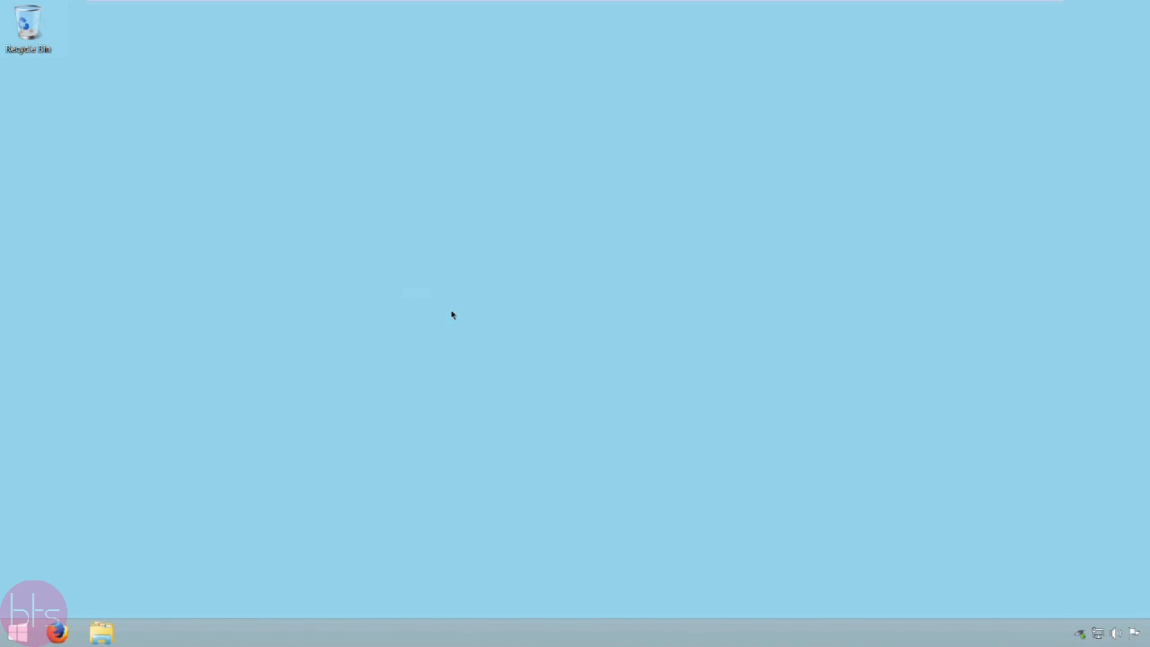
Step: Switch to File Explorer, run mysql-installer-community-5.6.22.0.msi from the Downloads folder and allow it to install software
click(100, 634)
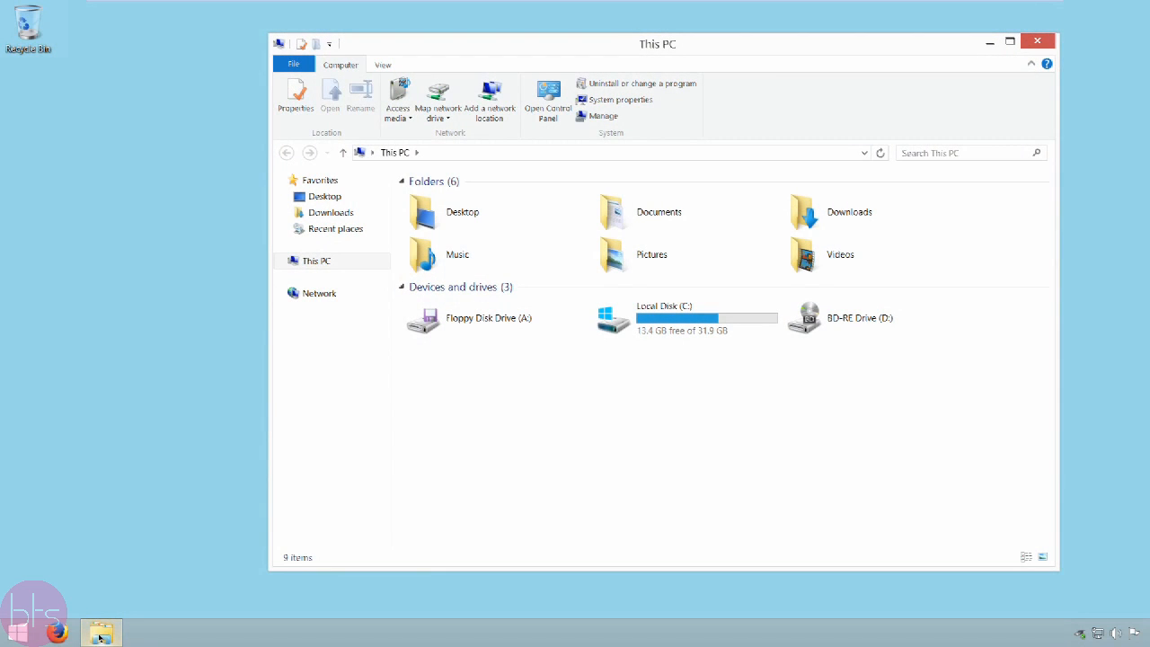
click(354, 212)
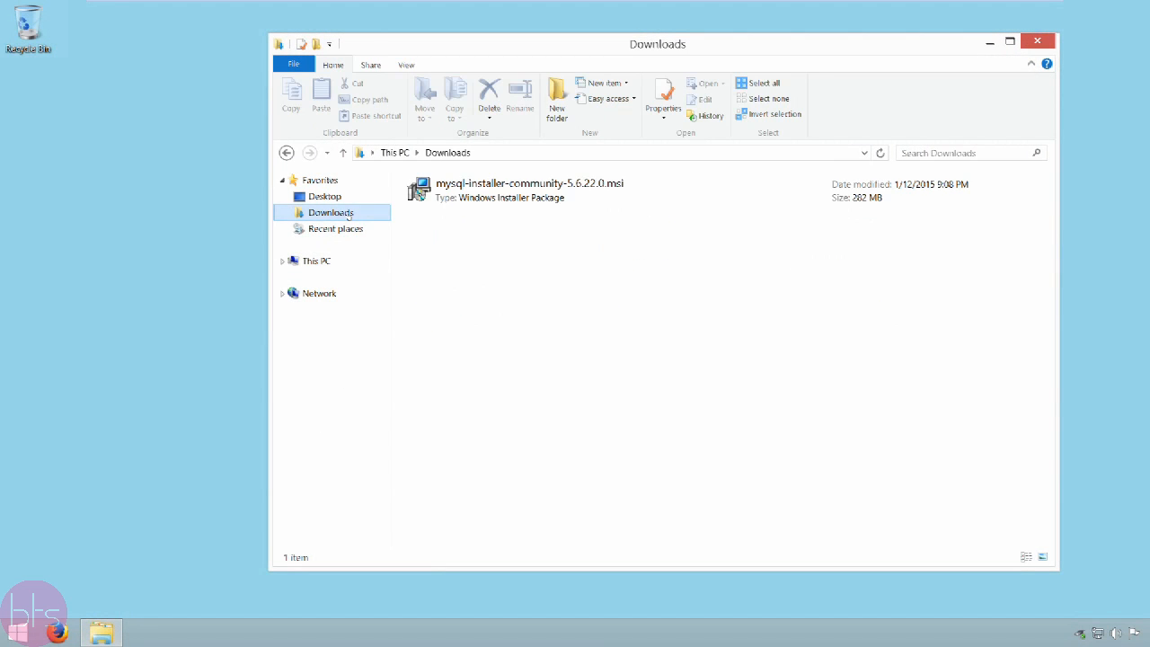
click(494, 198)
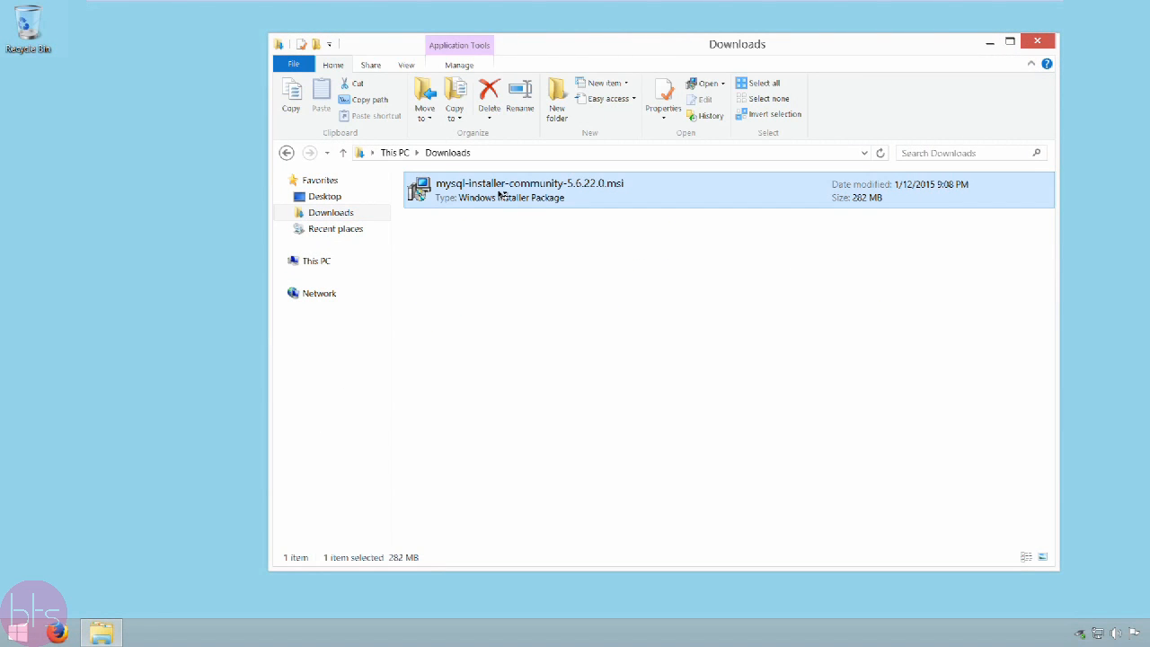
double_click(500, 195)
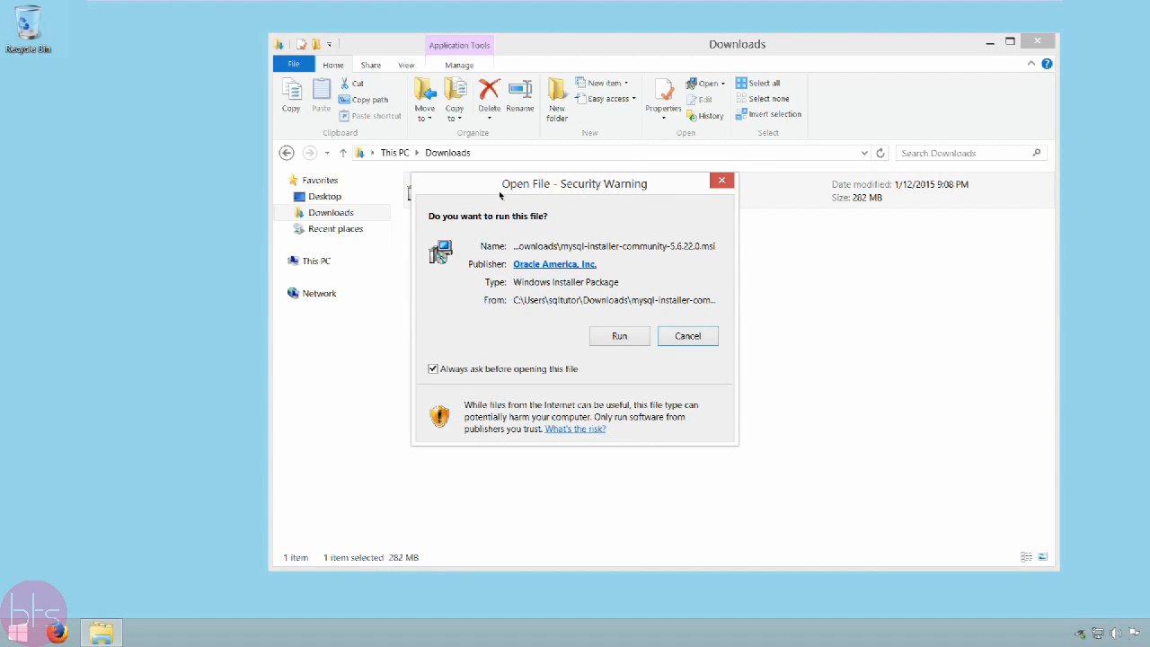
click(616, 342)
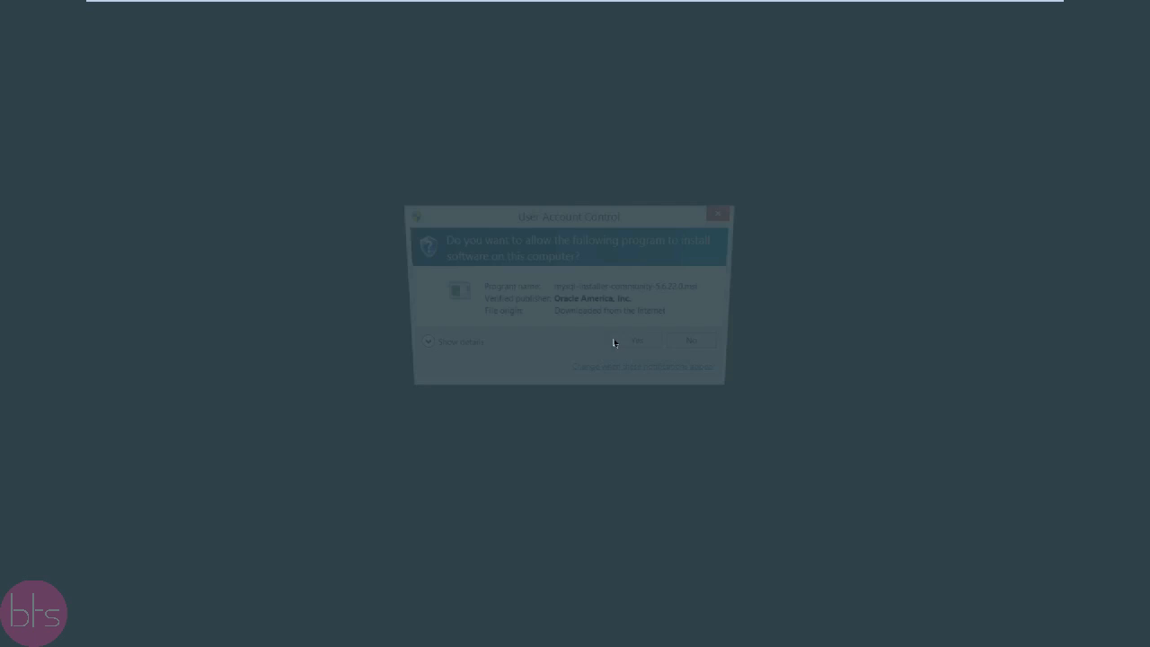
click(638, 347)
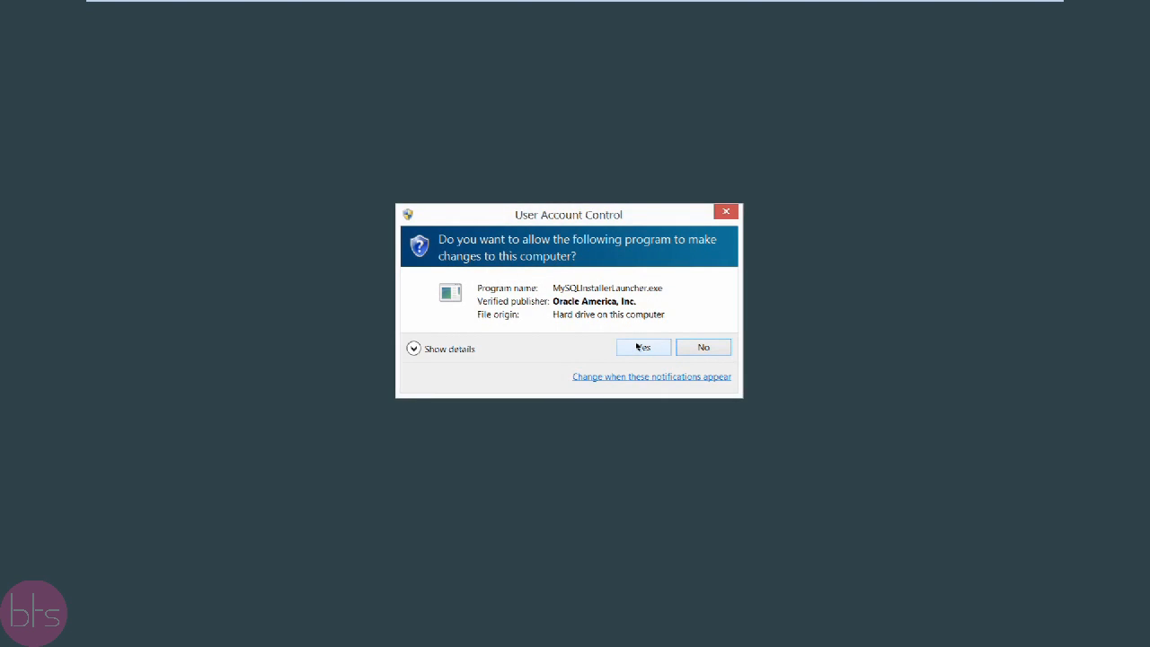
click(636, 346)
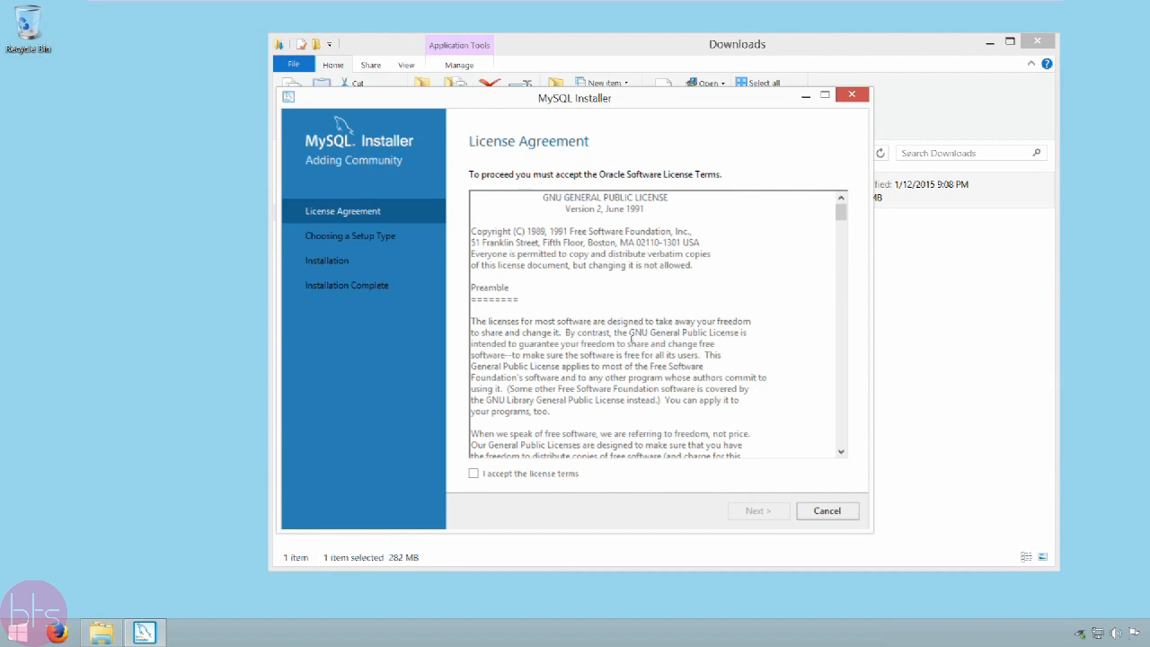
Step: Accept the license terms and install MySQL Server 5.6.22 using the Server only setup type
click(524, 471)
click(765, 511)
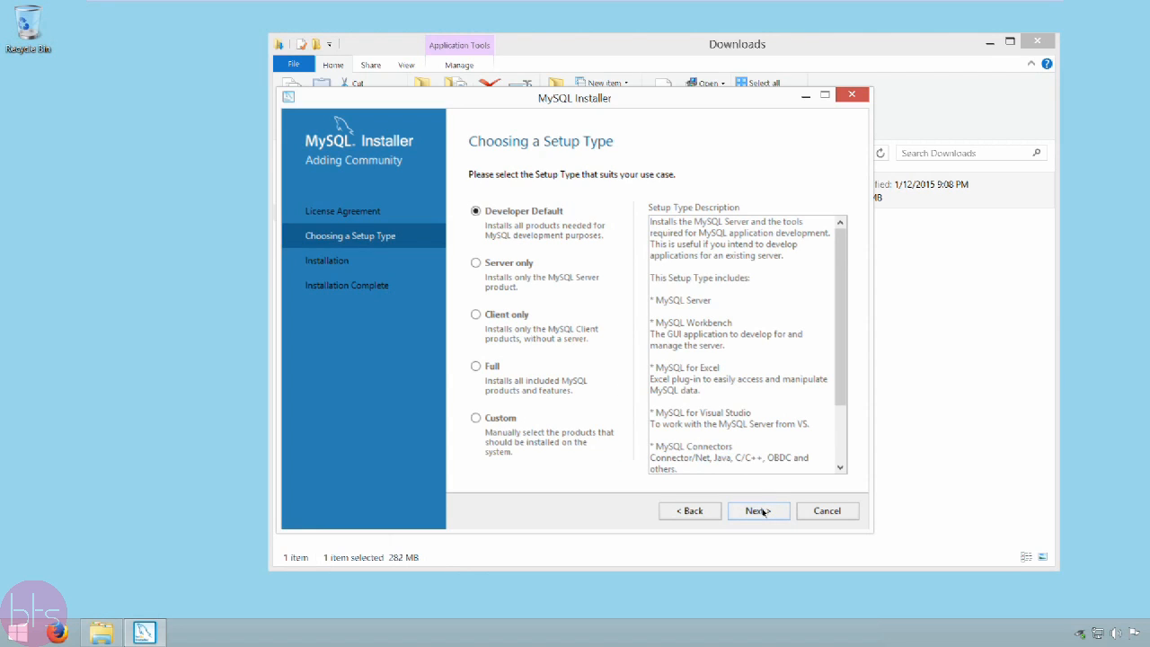
click(508, 262)
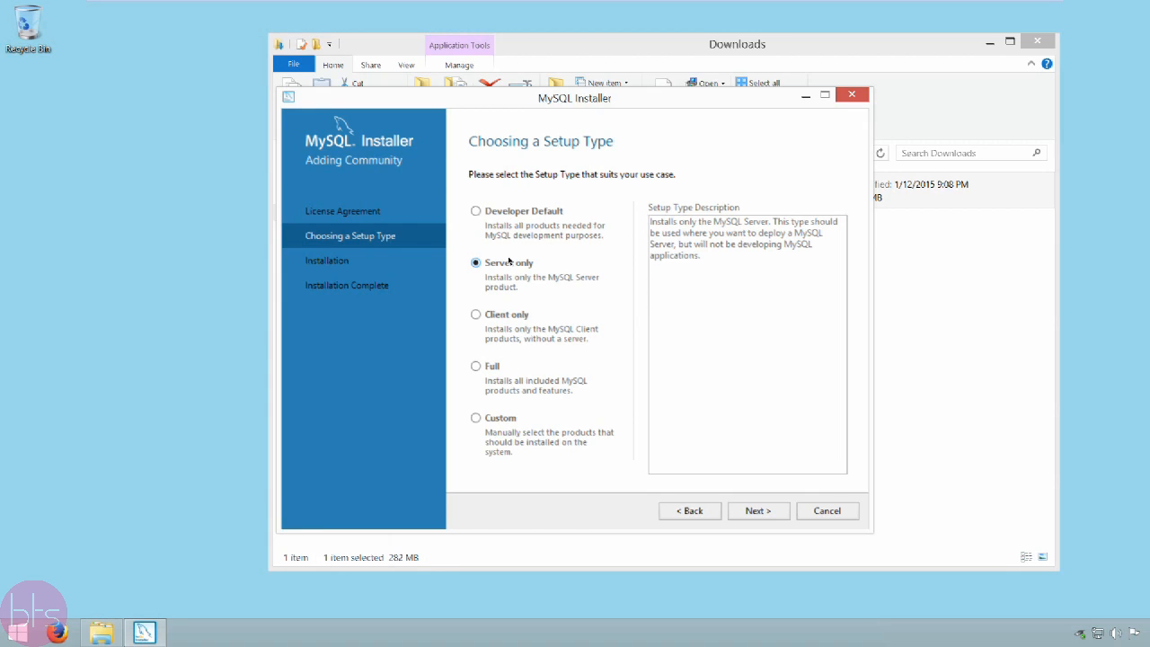
click(765, 509)
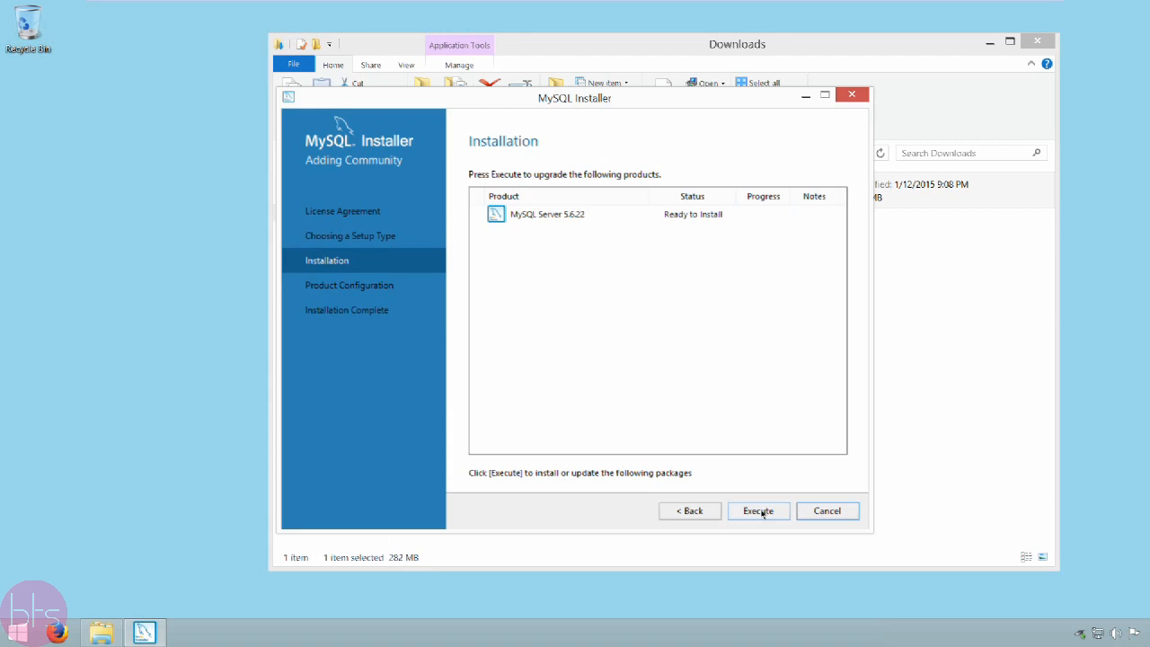
click(762, 513)
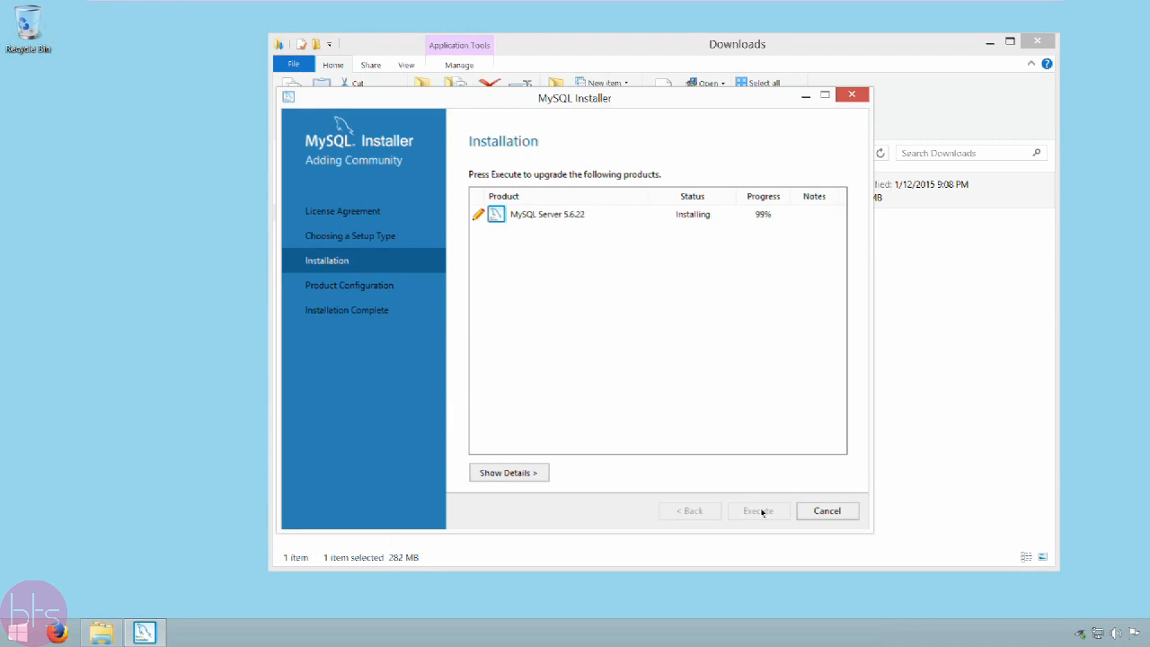
click(759, 511)
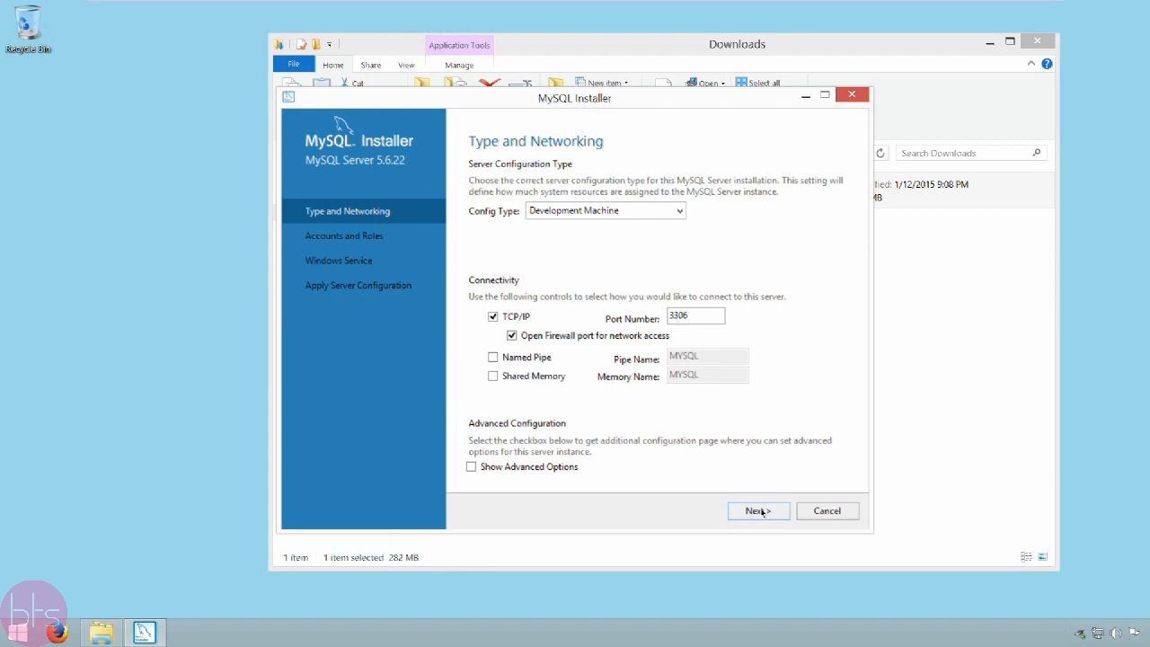
Step: Choose Development Machine as the server configuration type and continue with the default connectivity settings
click(679, 211)
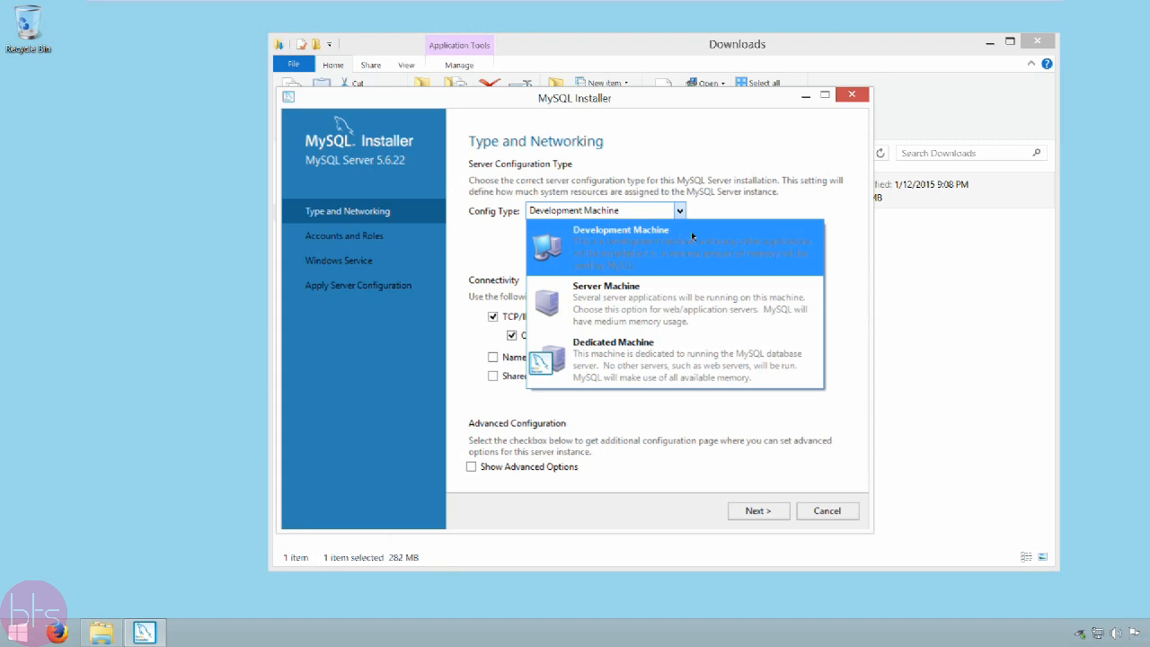
click(691, 231)
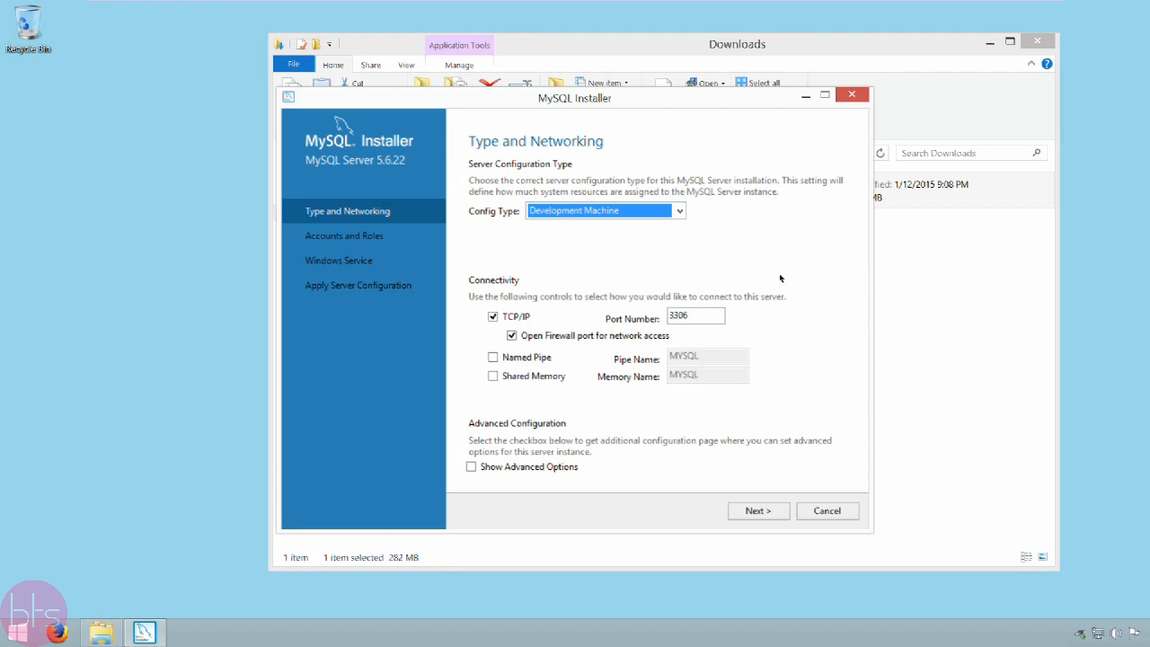
click(757, 511)
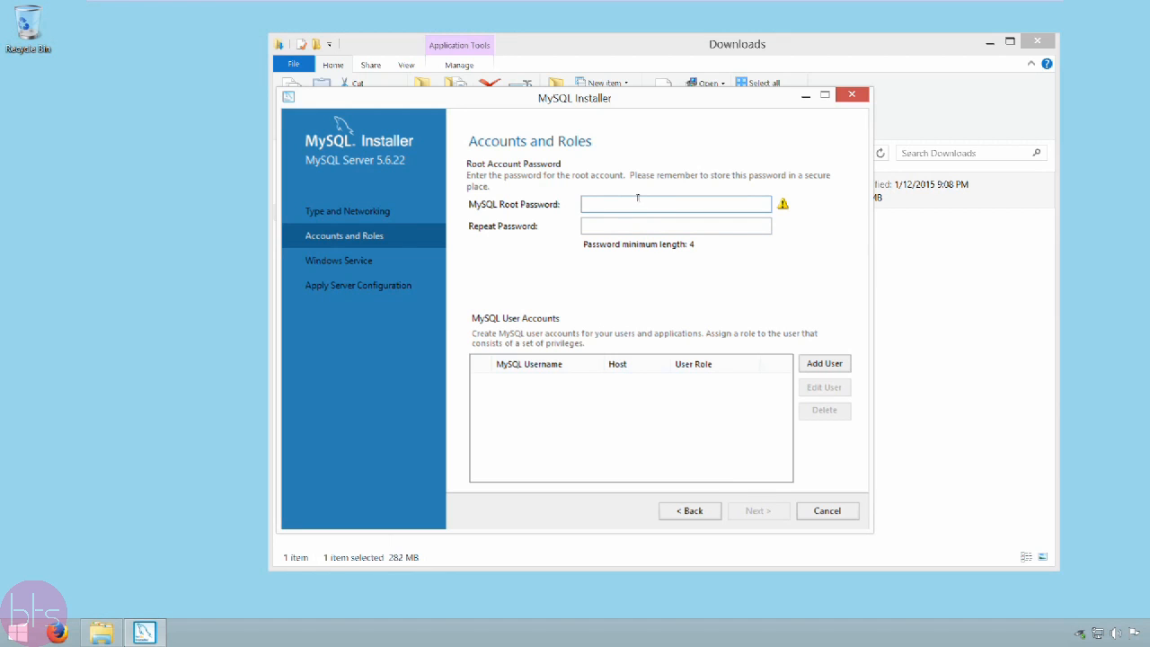
Step: Enter and repeat the MySQL root account password, and continue without adding user accounts
text(root)
key(BackSpace)
key(BackSpace)
key(BackSpace)
key(BackSpace)
text(••••••)
key(Tab)
text(••••••)
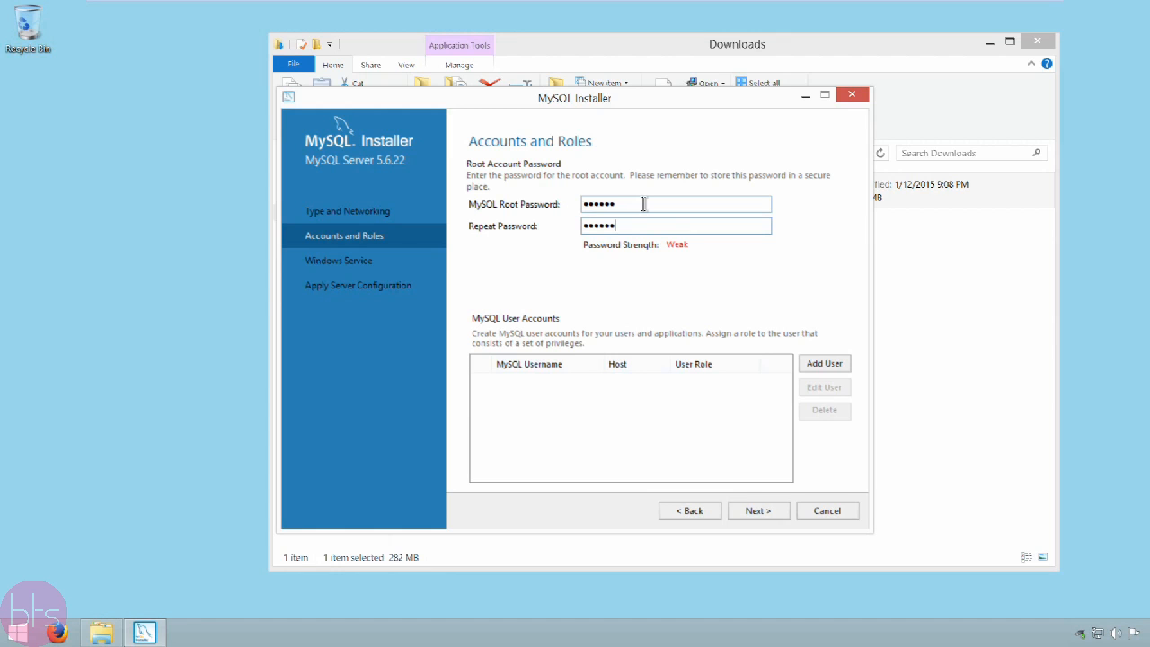
click(755, 511)
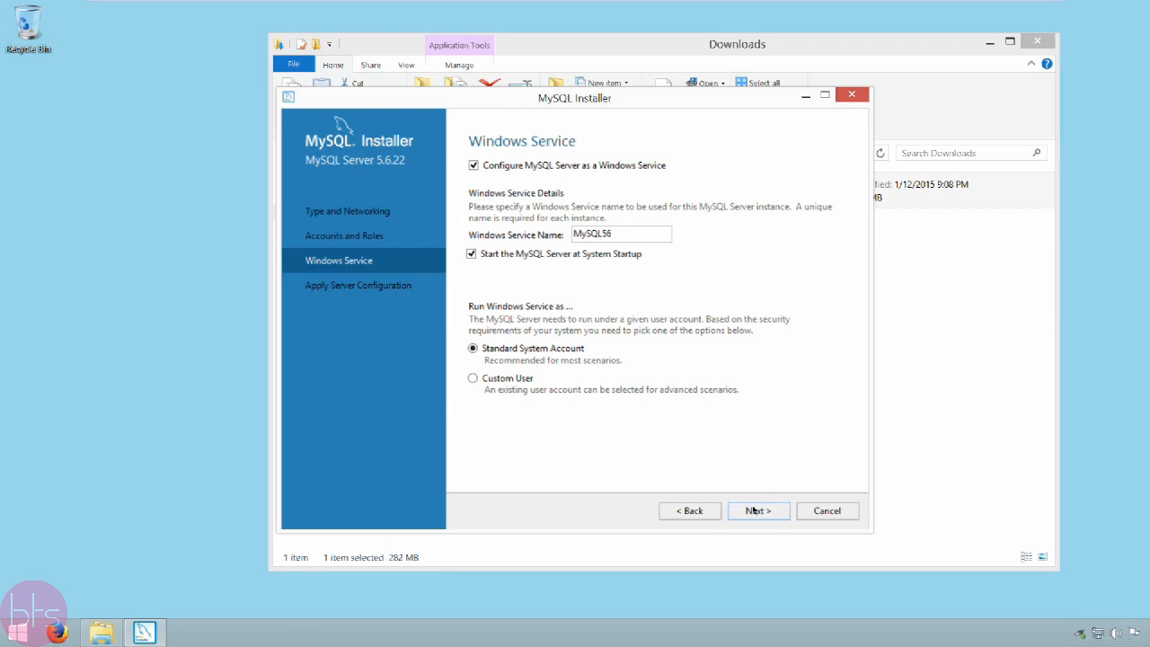
Step: Apply the server configuration with the default Windows service settings and finish the installation
click(755, 510)
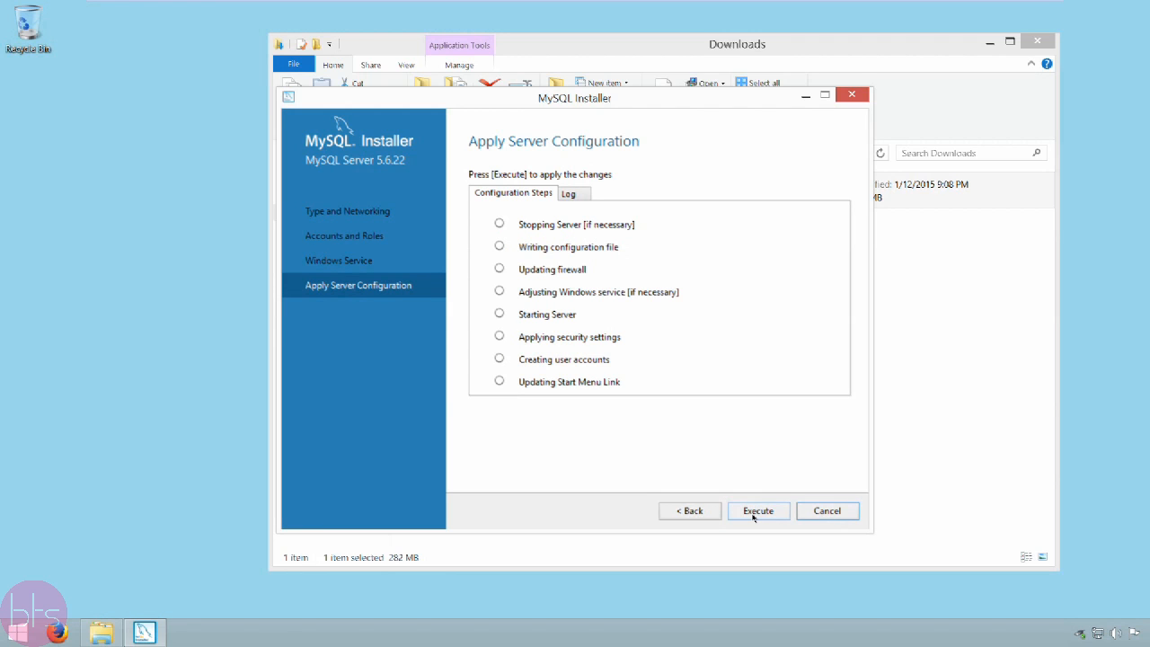
click(753, 515)
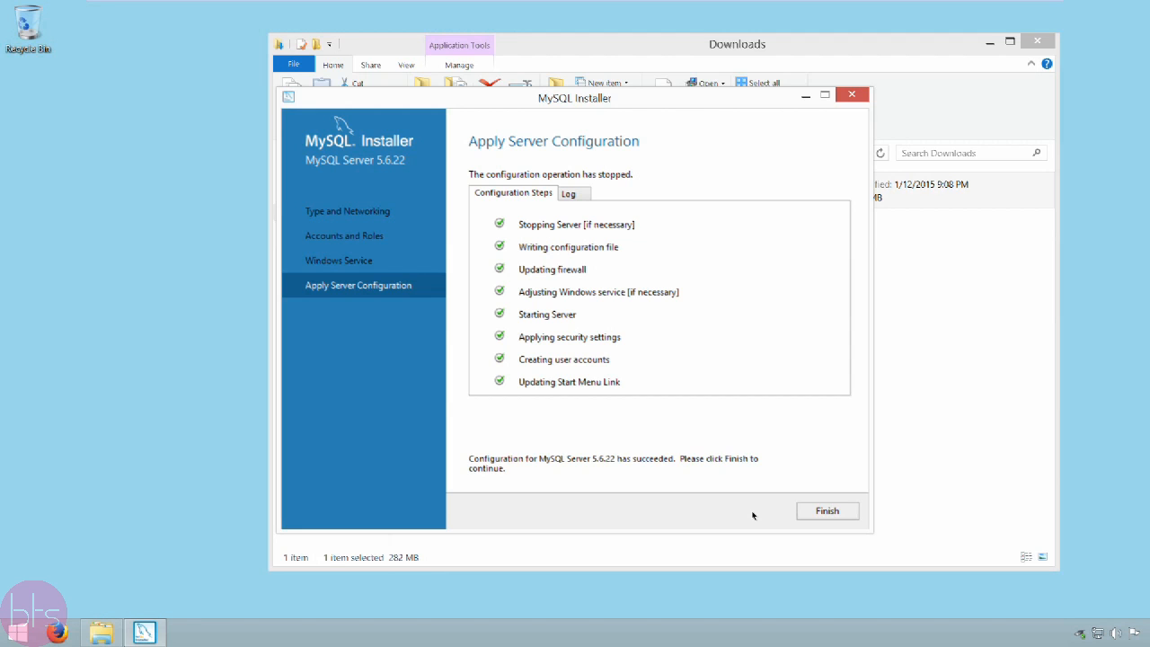
click(827, 510)
click(761, 510)
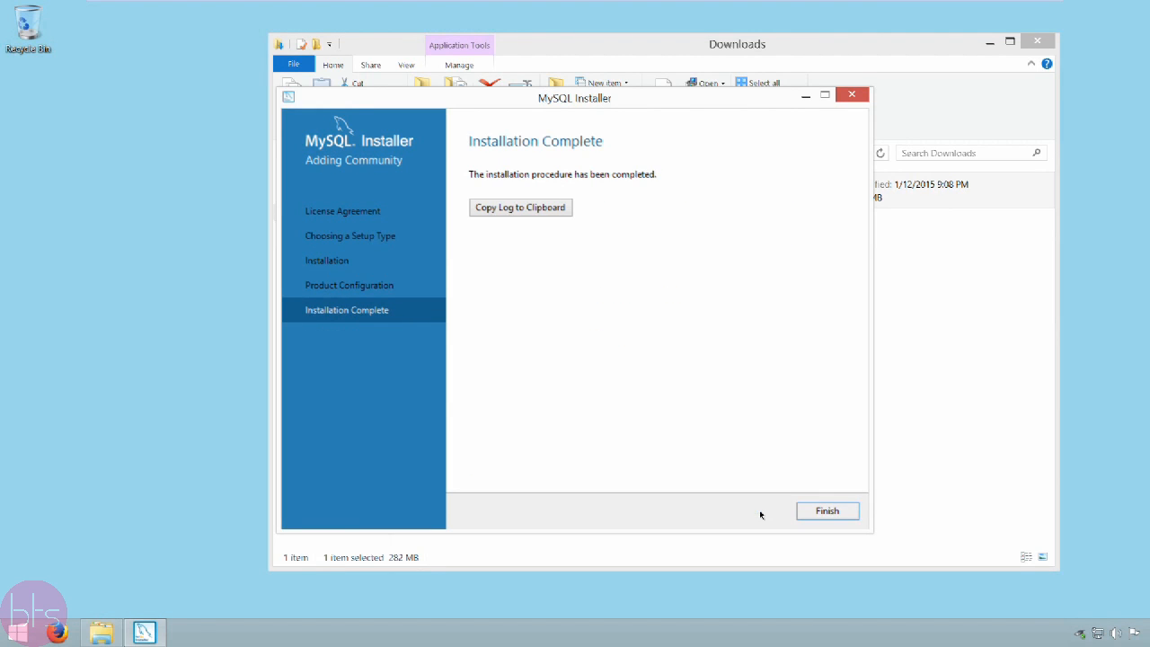
click(826, 513)
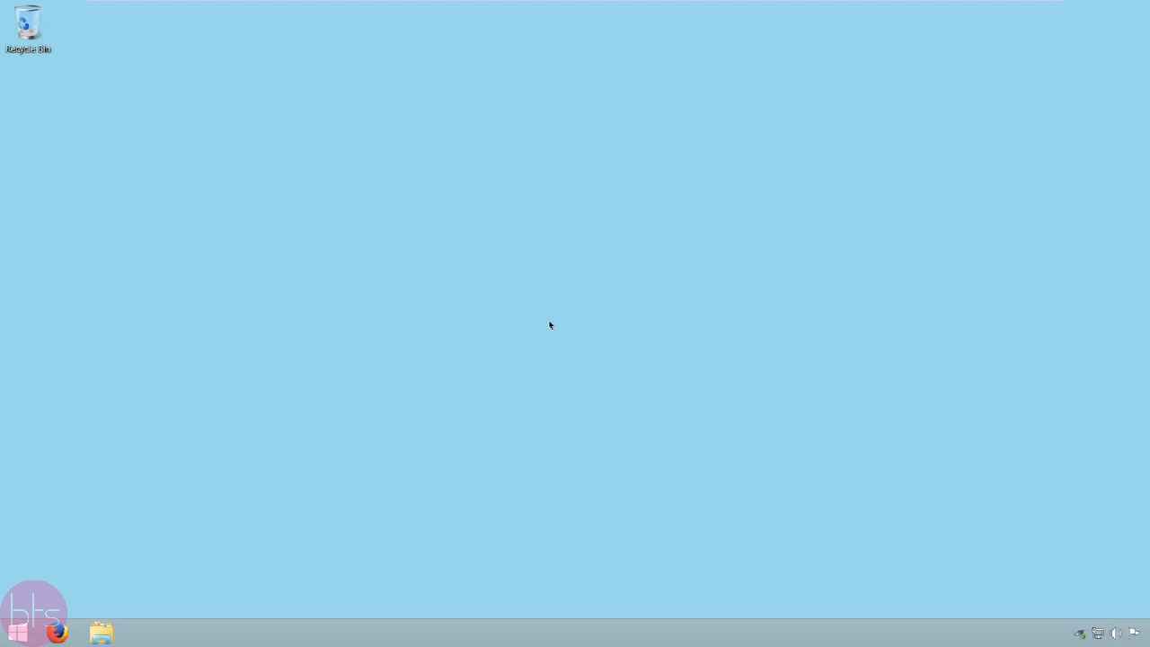
Step: Browse in File Explorer to the folder C:\Program Files\MySQL\MySQL Server 5.6\bin
click(104, 629)
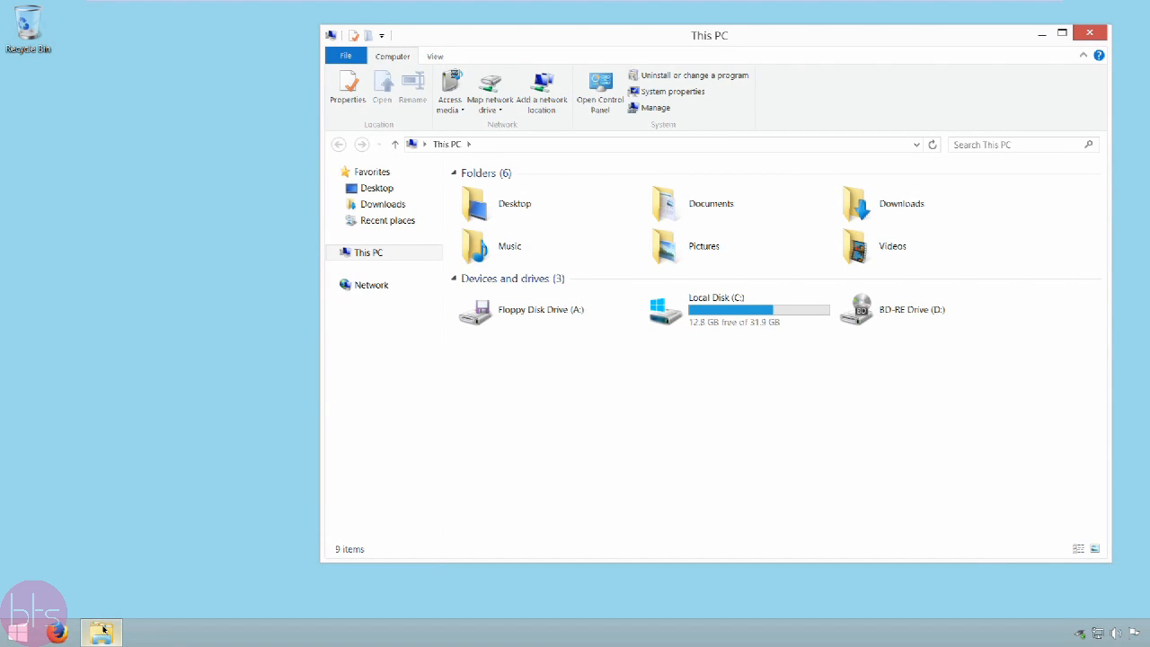
double_click(688, 315)
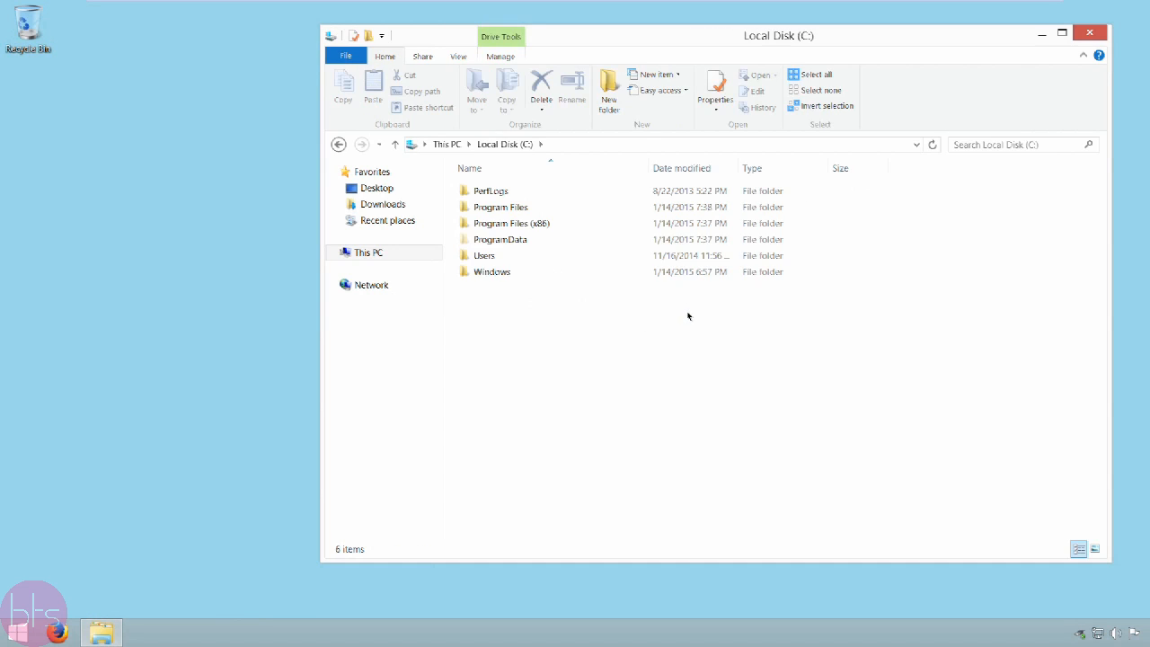
double_click(512, 208)
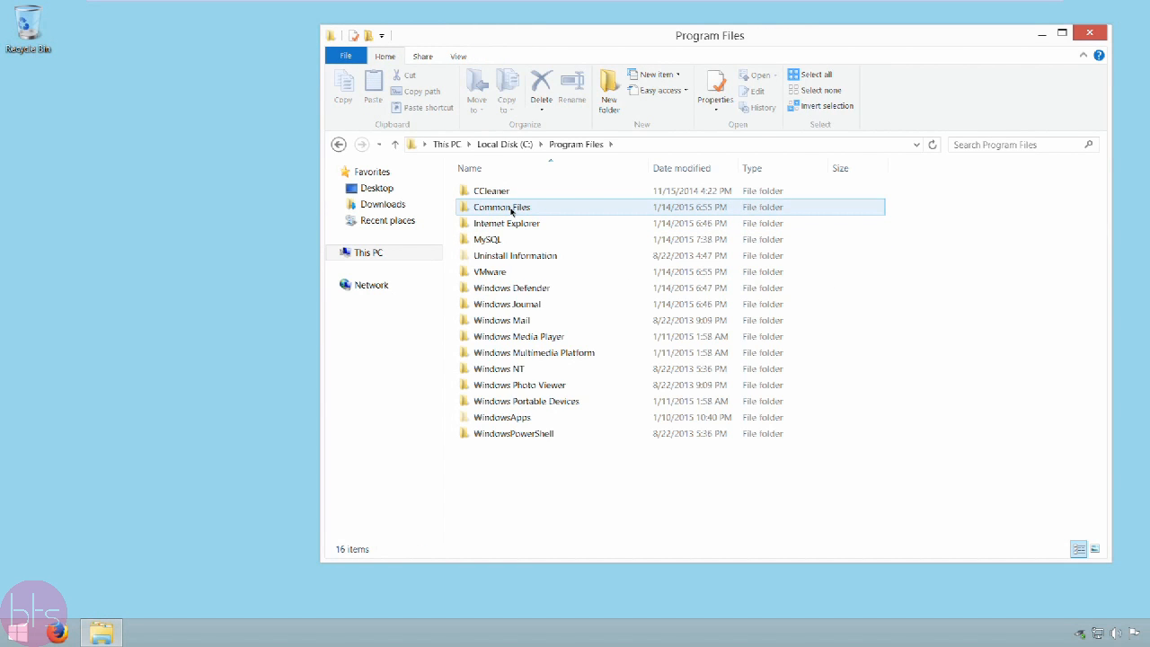
double_click(512, 239)
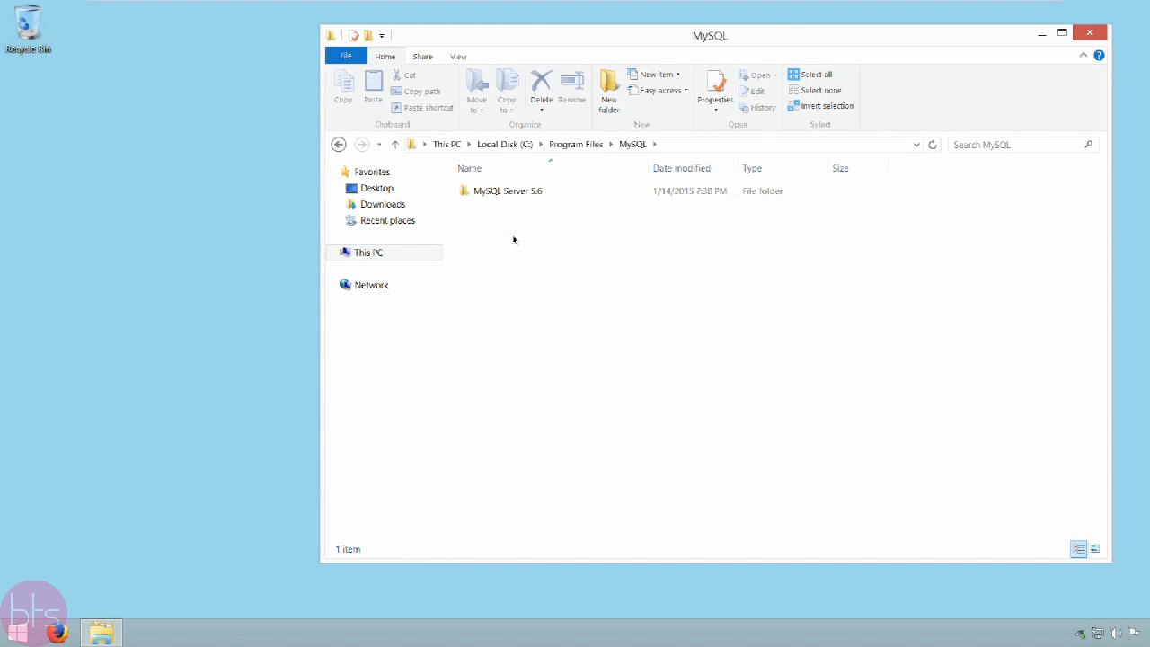
click(591, 193)
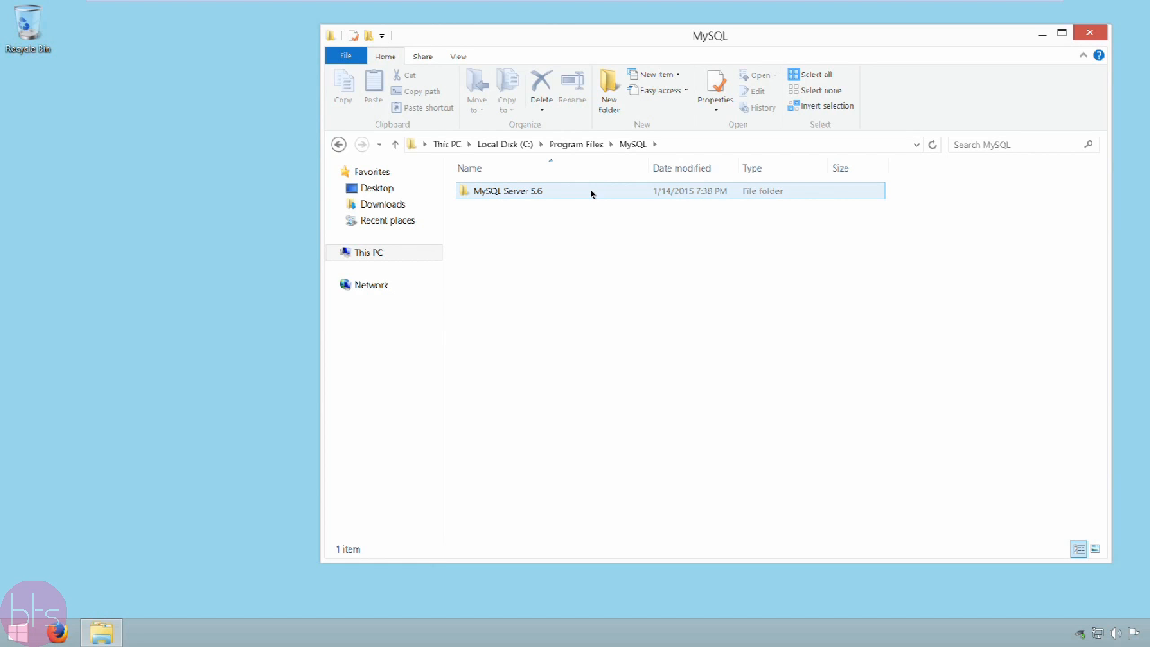
double_click(590, 192)
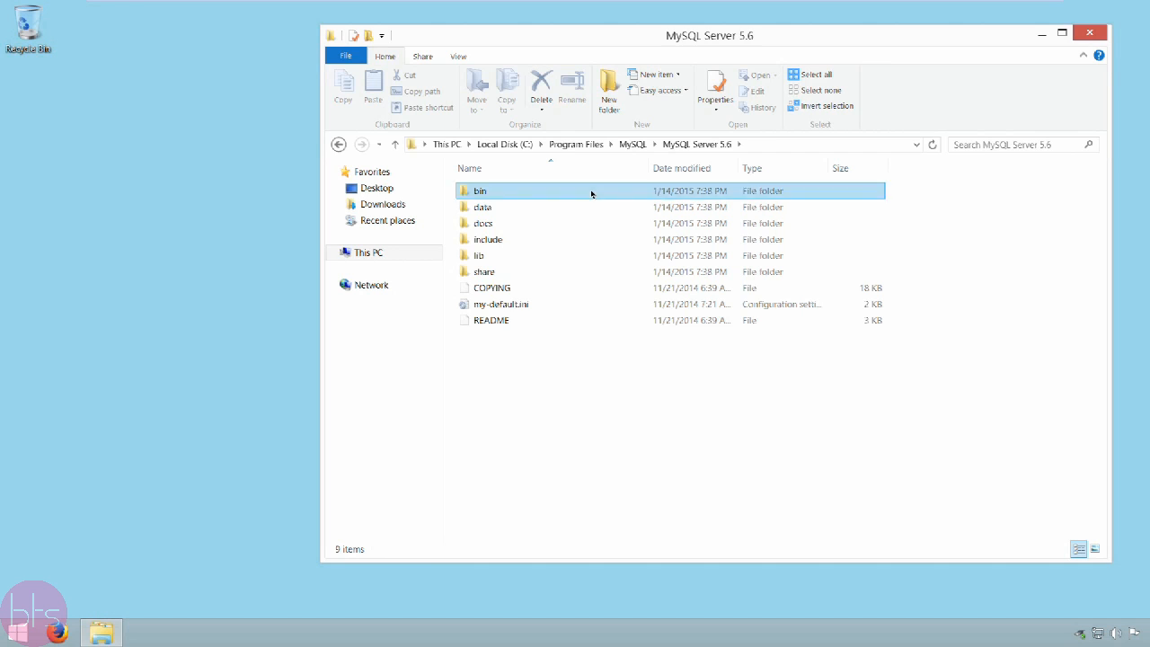
double_click(592, 192)
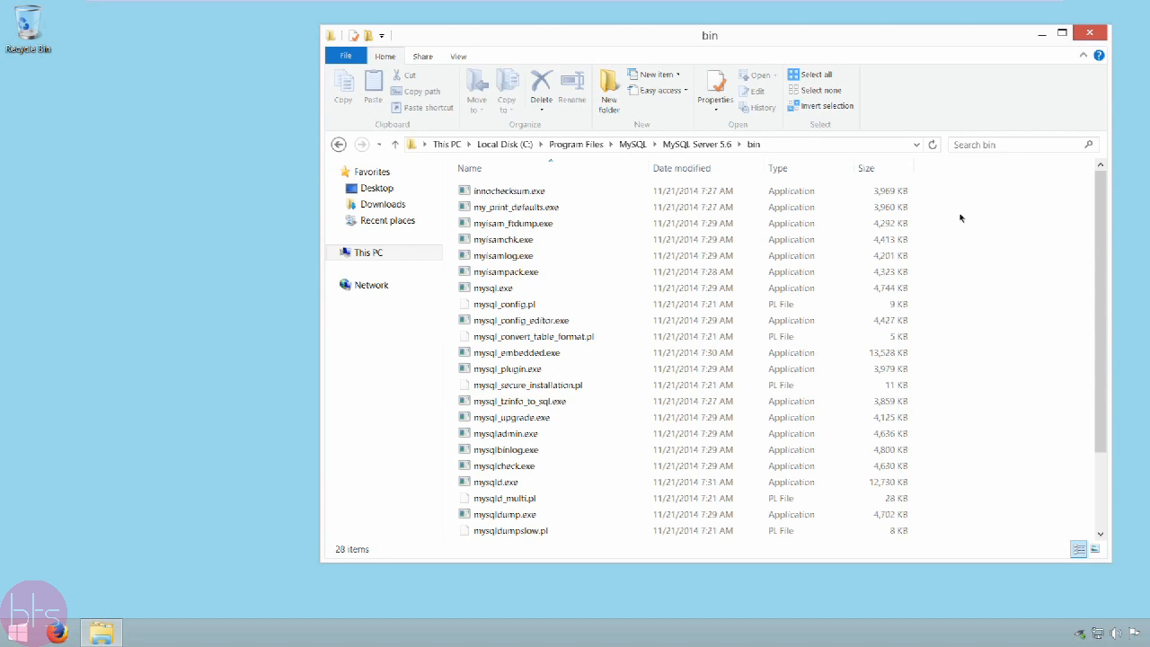
Step: Locate mysql.exe in the bin folder and open a command window at this folder
click(773, 288)
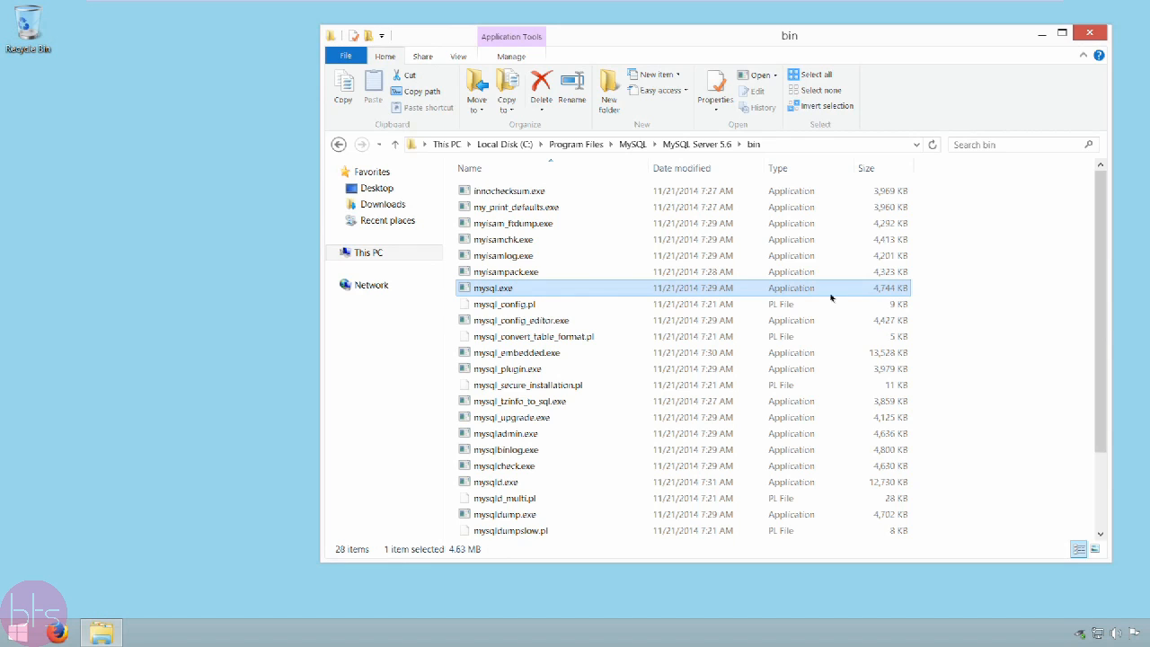
click(1004, 276)
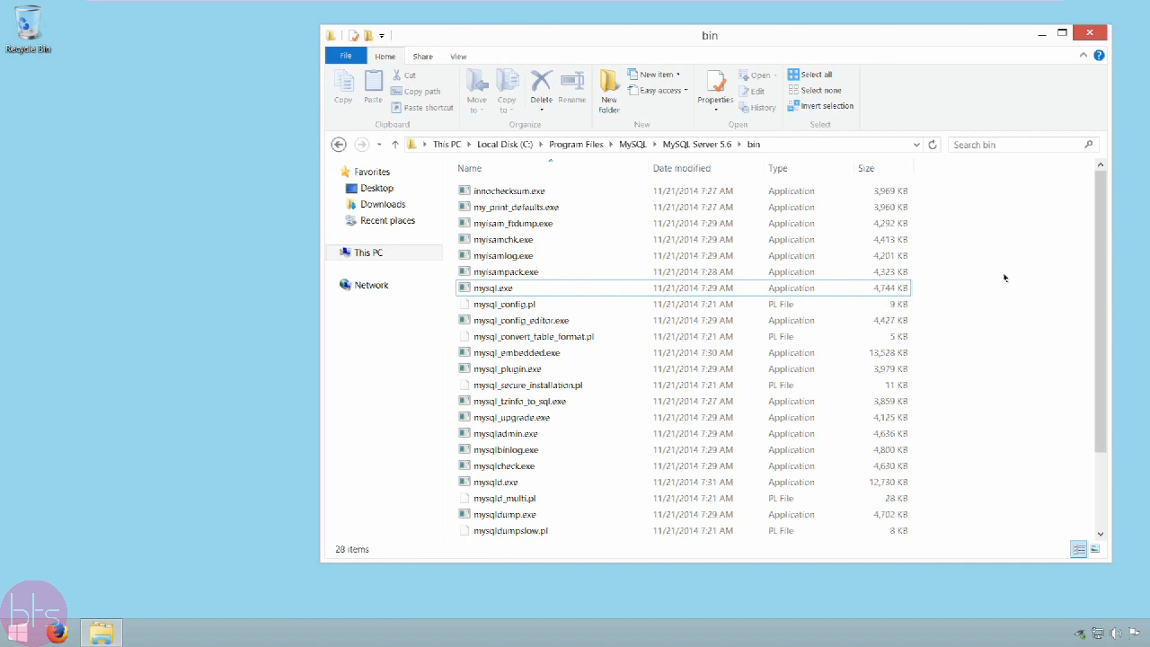
right_click(1005, 277)
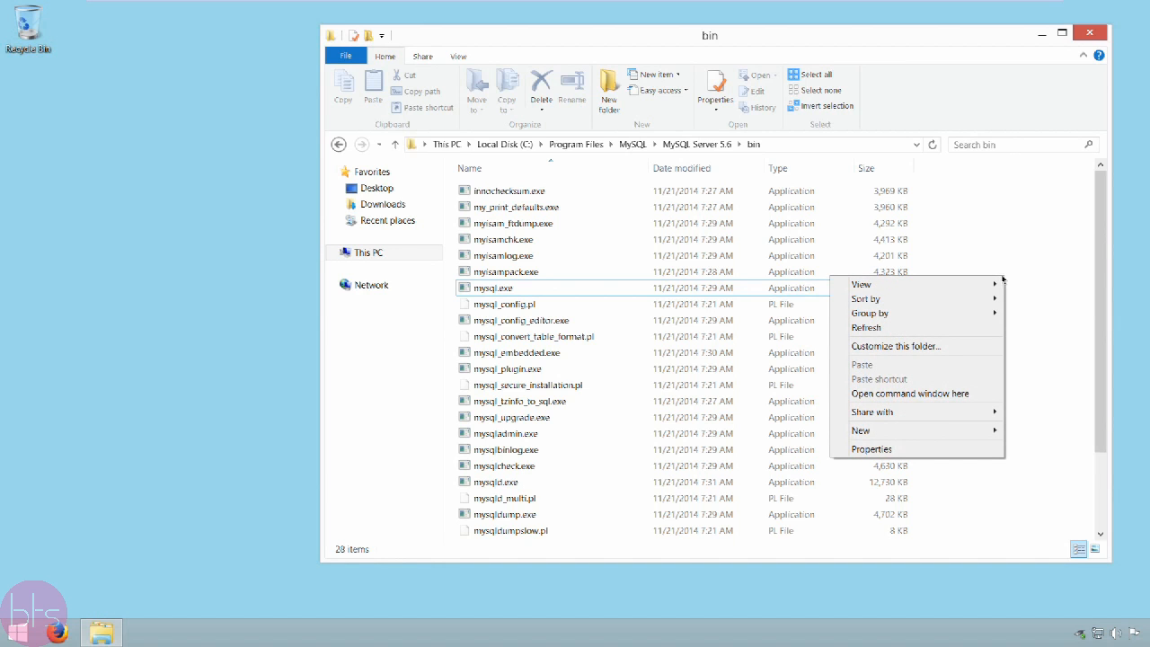
click(924, 394)
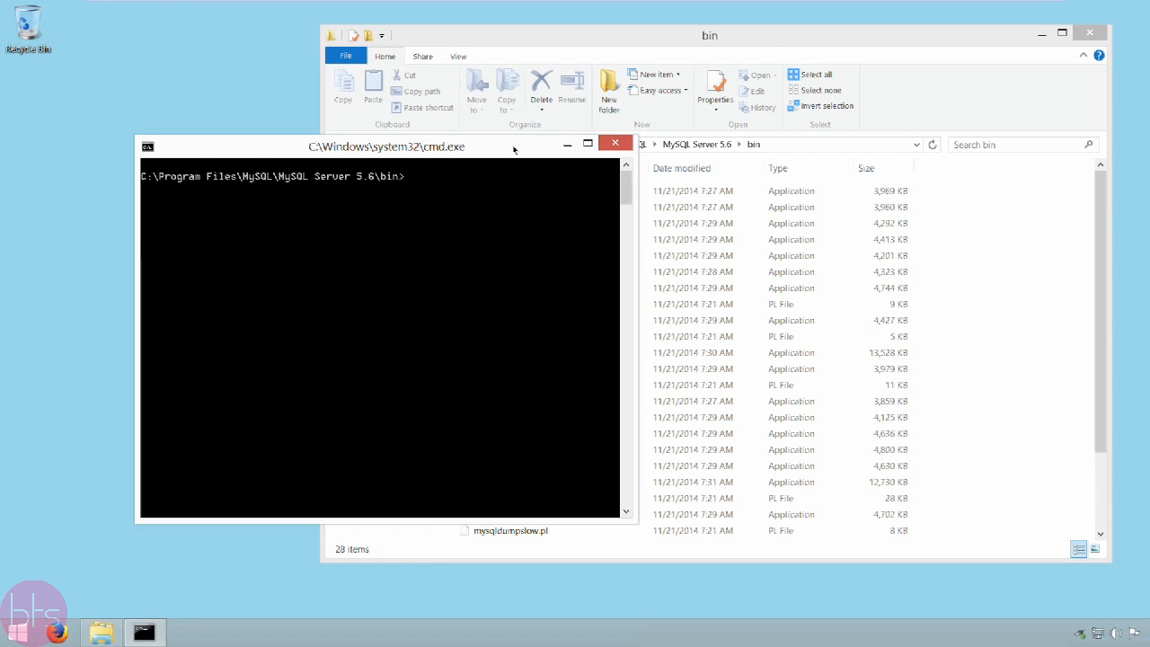
Step: Log in to the MySQL monitor as root with mysql.exe -uroot -p and enter the root account password
text(mysql.exe)
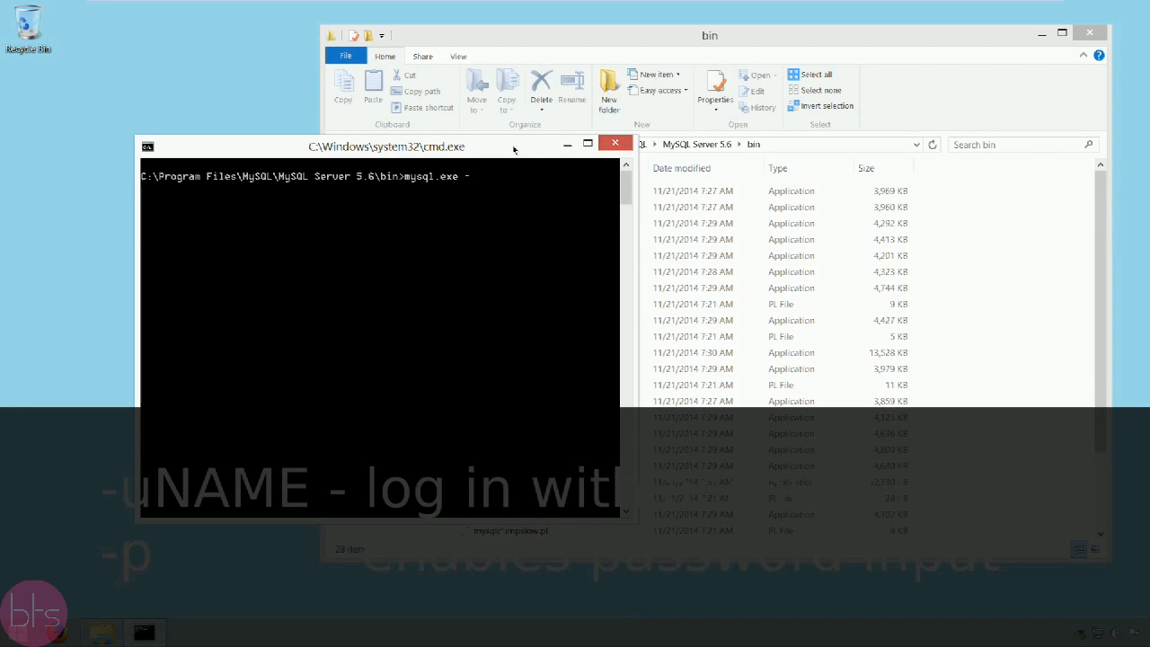
text( -uroot -p)
key(Return)
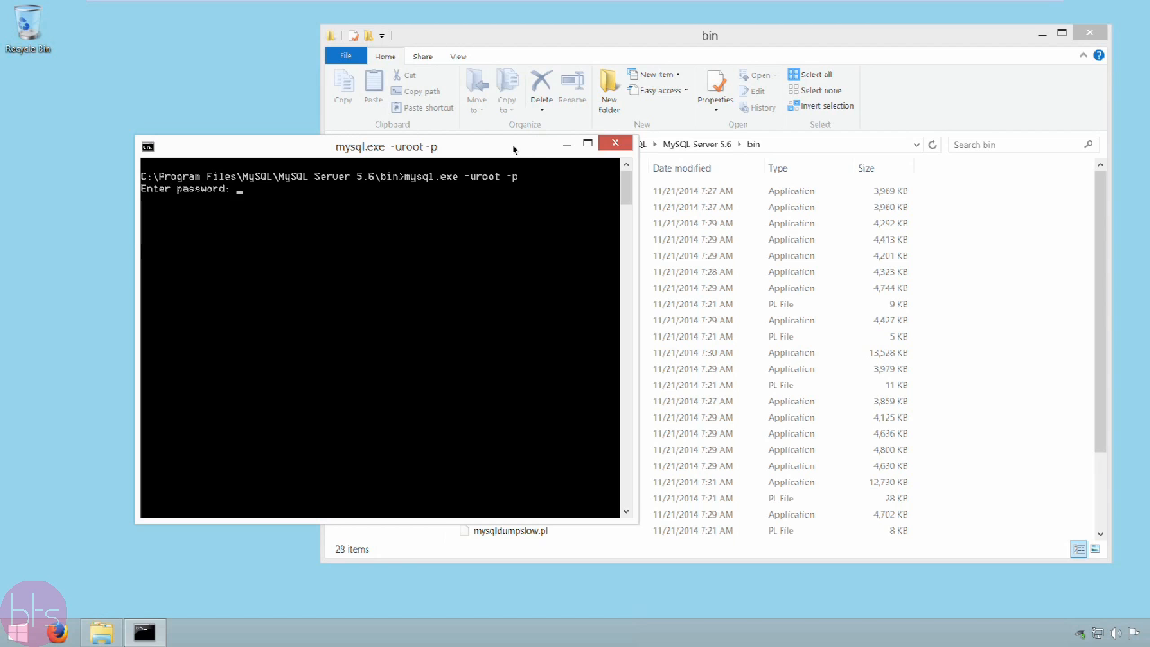
text(******)
key(Return)
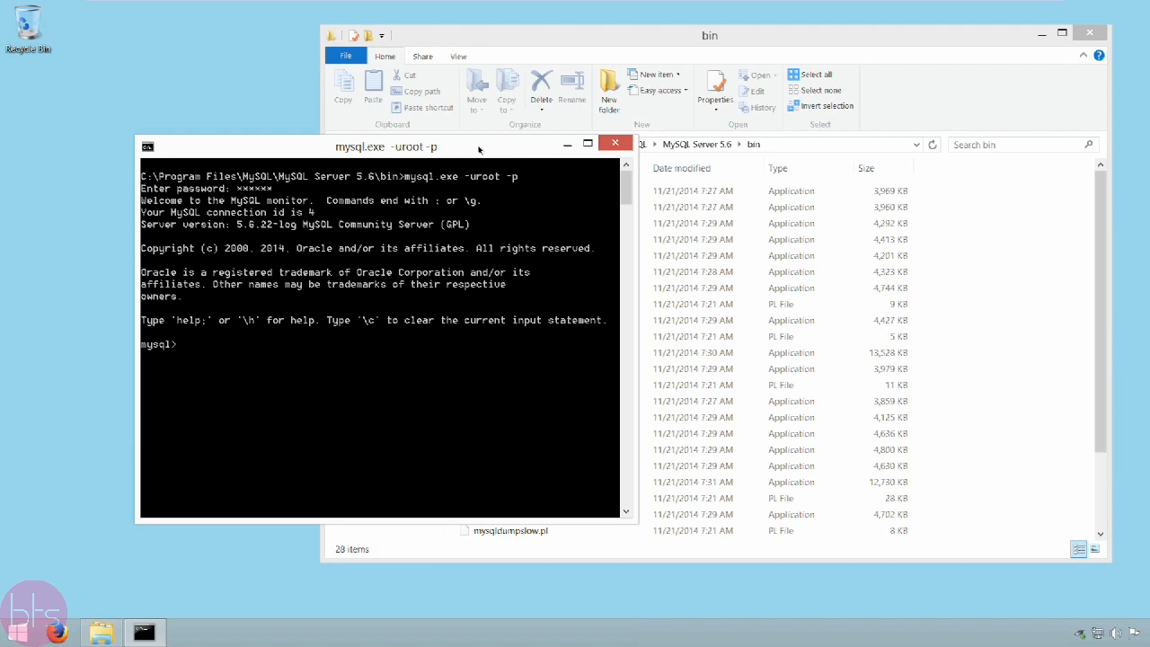
Step: List the databases on the server with SHOW DATABASES;
click(142, 344)
drag(142, 344, 184, 350)
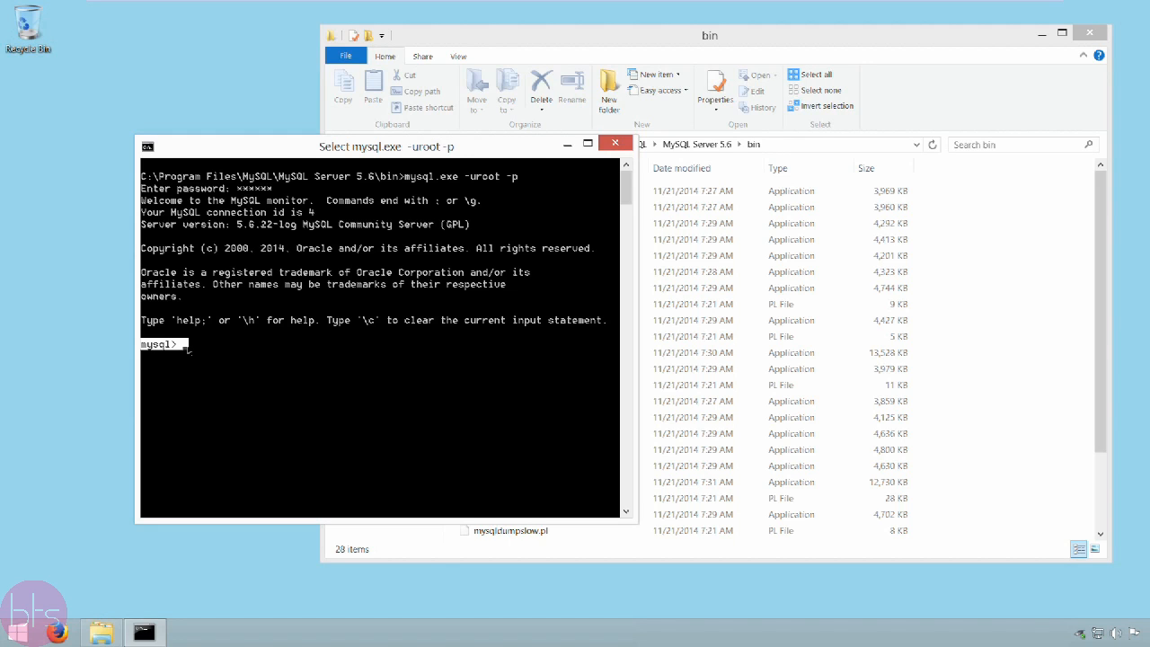
key(Escape)
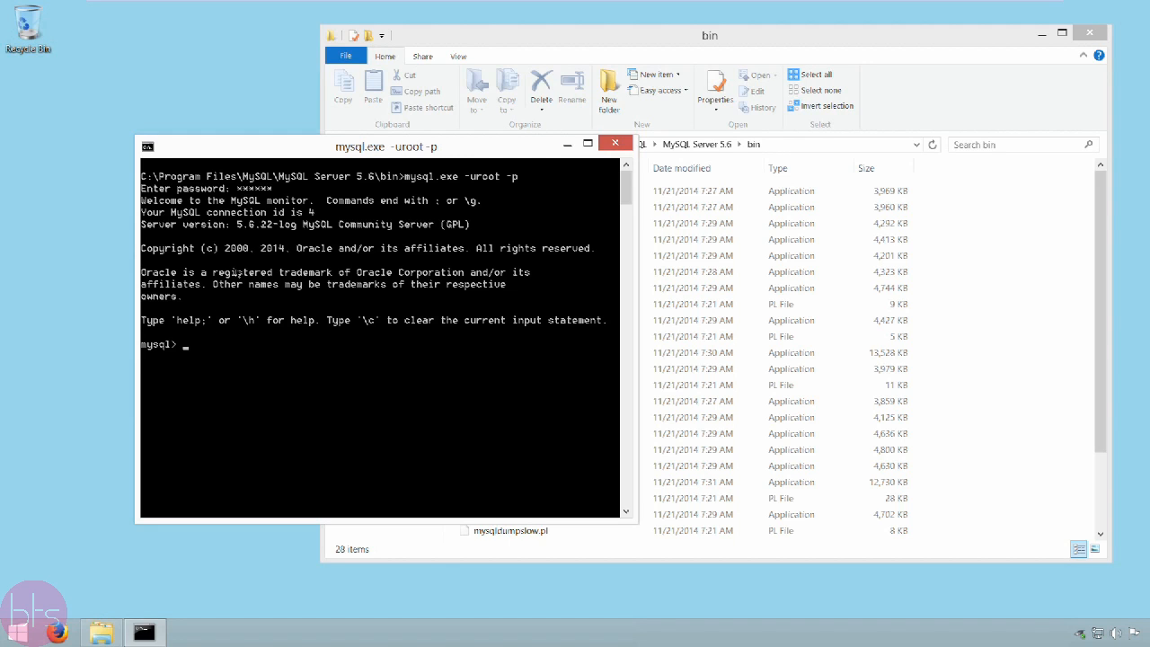
text(SHOW DATABASES;)
key(Return)
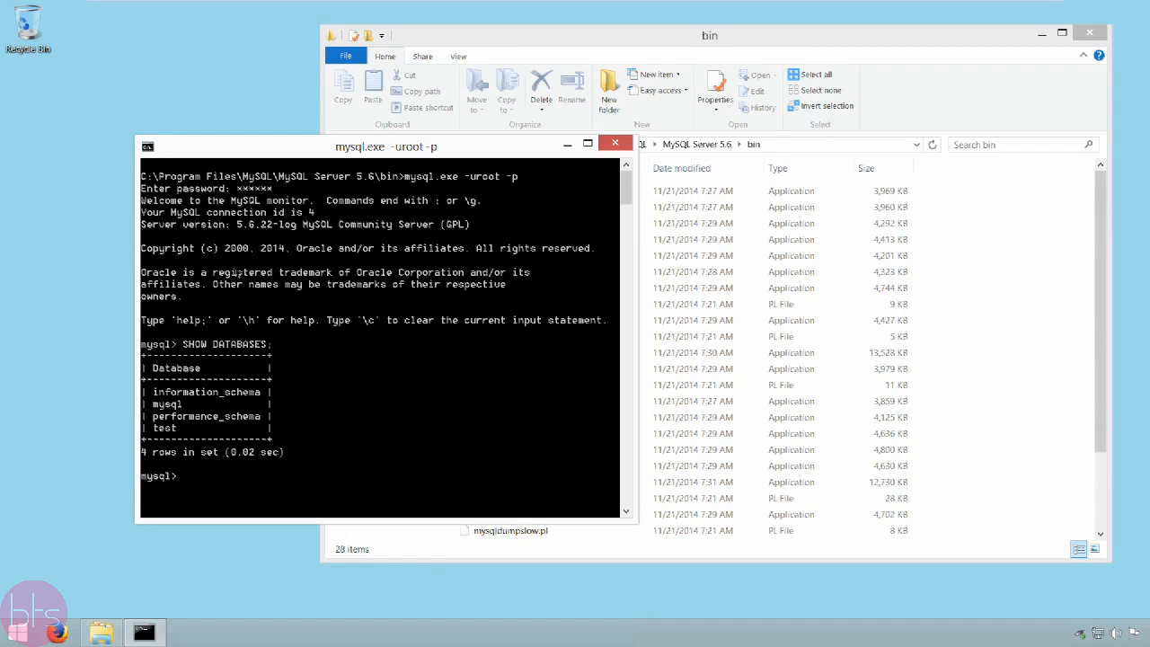
Step: Create a database named foo with CREATE DATABASE foo;
text(CREATE DATABASE foo;)
key(Return)
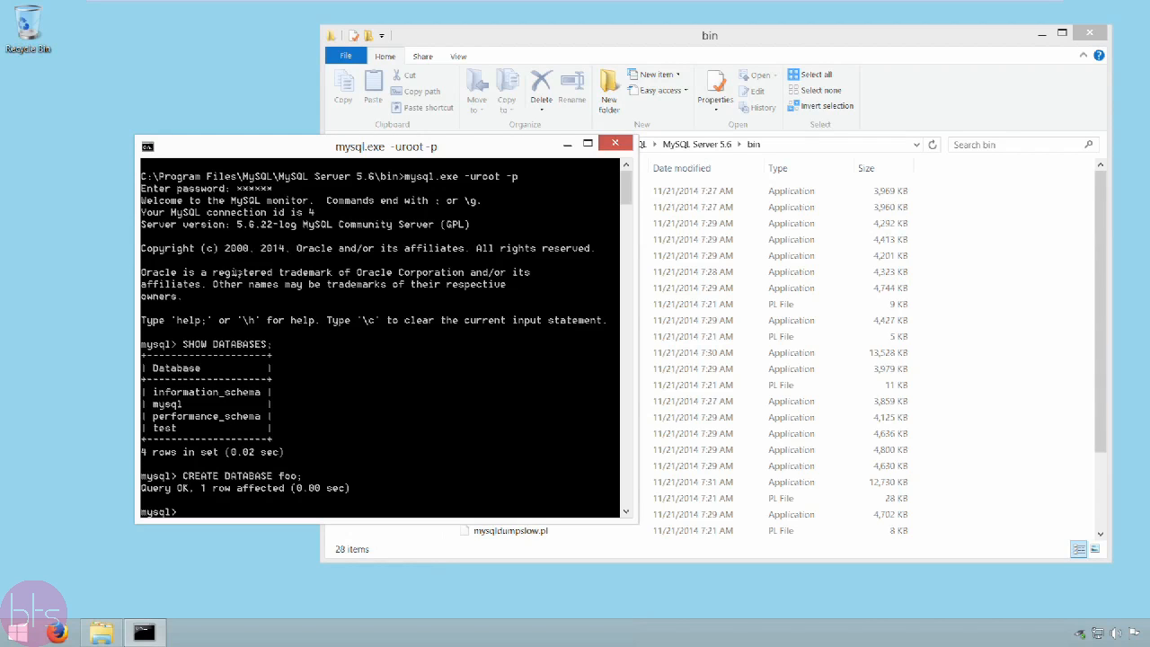
Step: Run SHOW DATABASES; and check the list for the new database foo
text(SHOW DATABASES;)
key(Return)
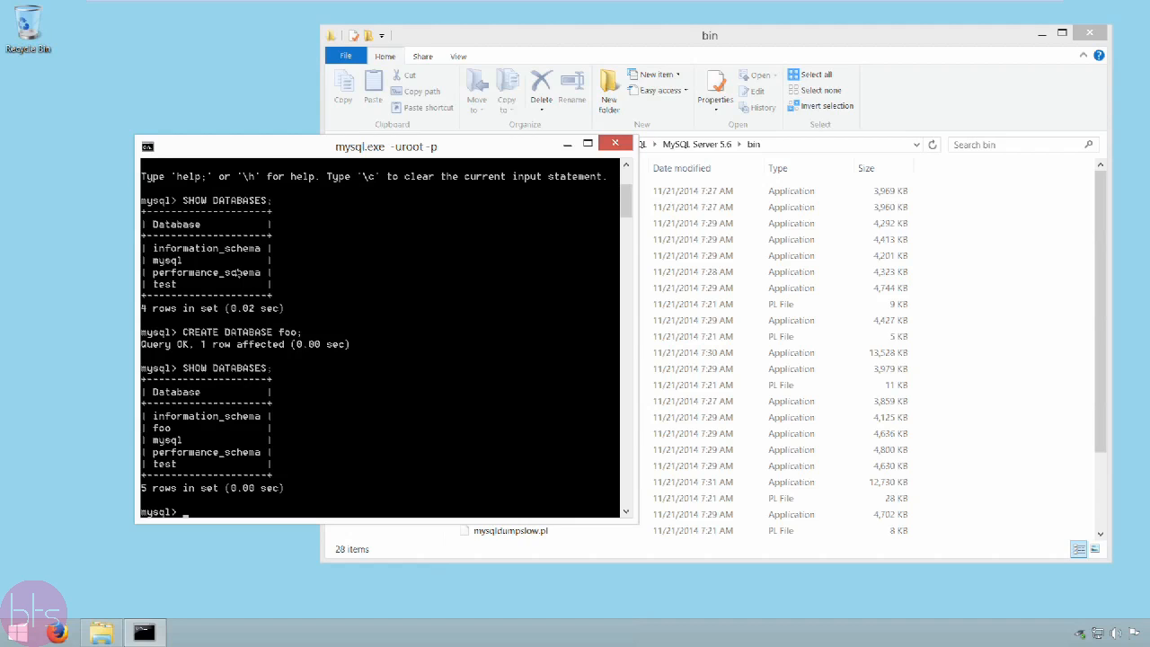
drag(154, 424, 168, 433)
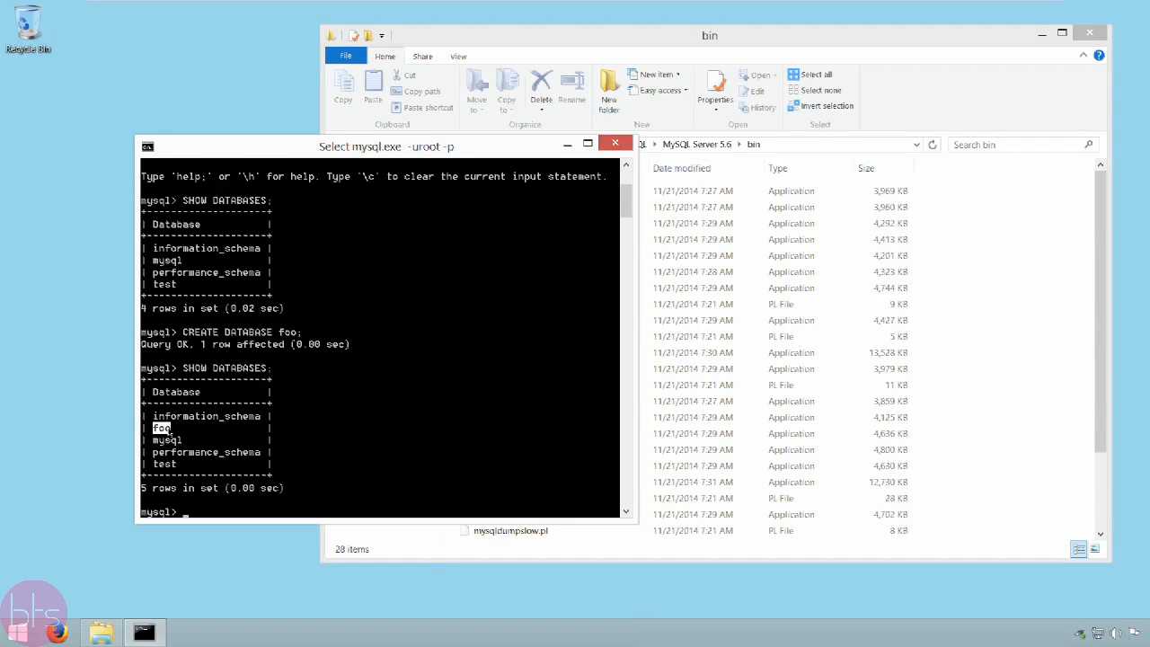
key(Escape)
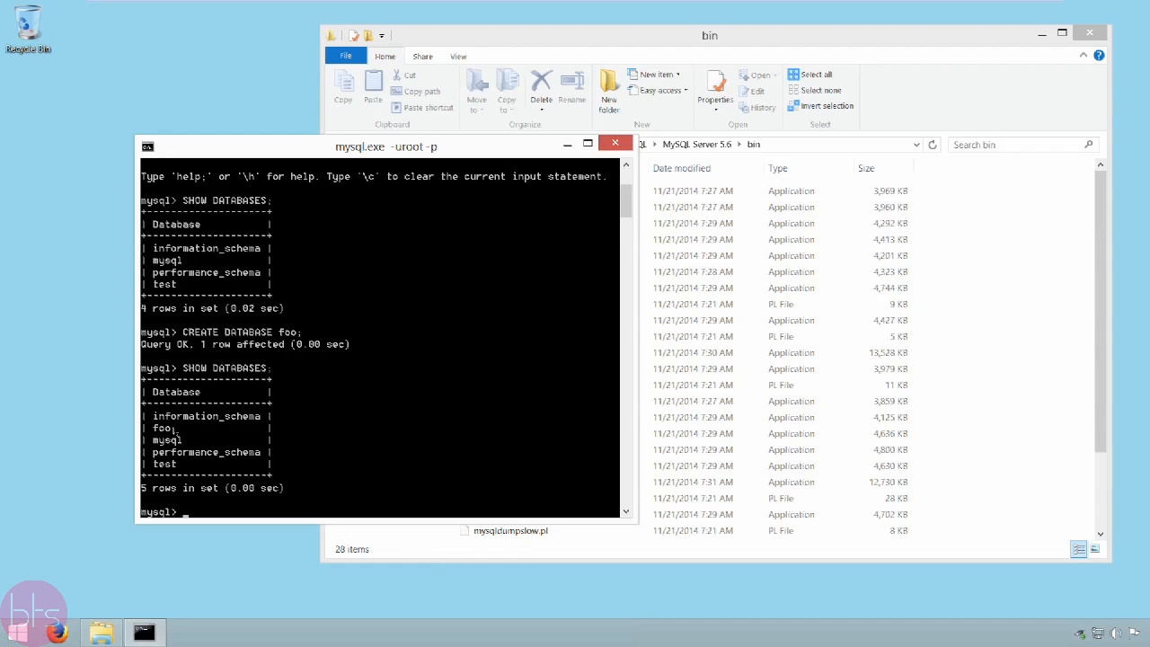
Step: Delete the database foo with DROP DATABASE foo;
text(DROP DATABASE foo;)
key(Return)
Step: List the databases again with SHOW DATABASES; to check the deletion of foo
text(SHOW)
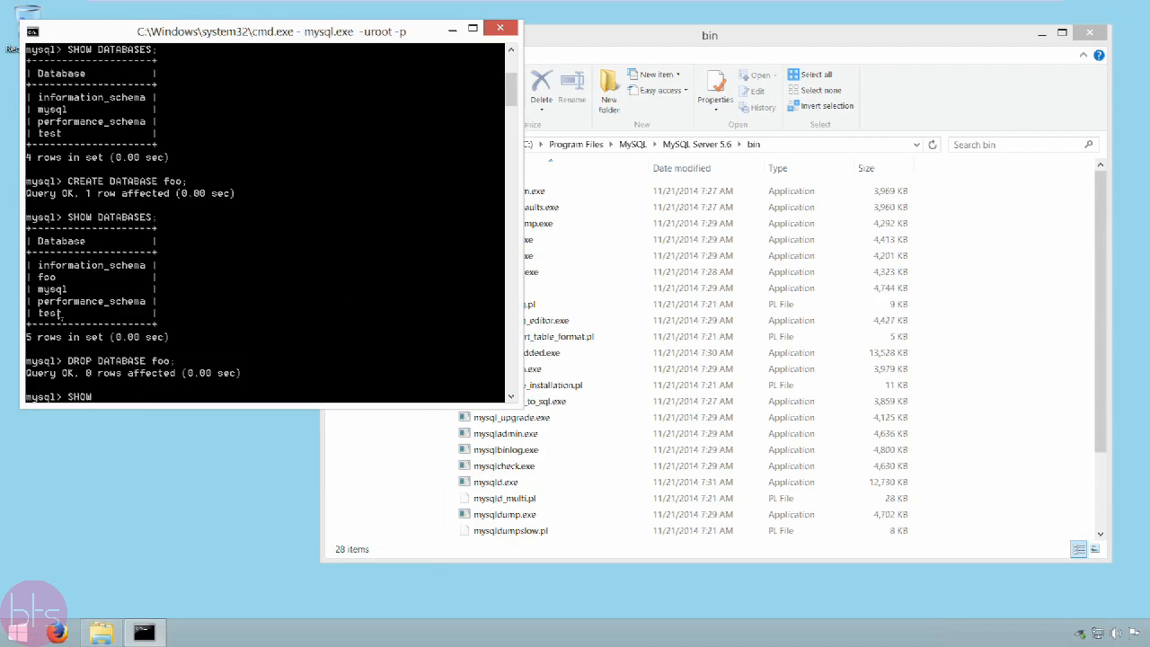
text( DATABASES;)
key(Return)
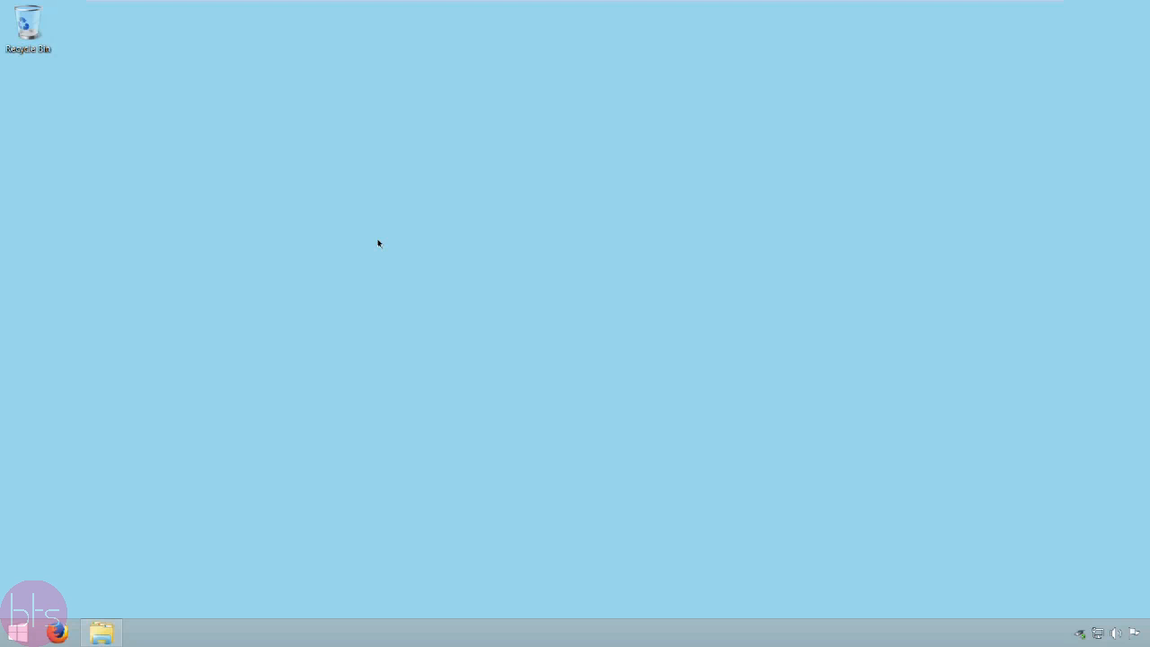
Step: Create a new text document on the desktop, name it my.ini and accept the extension change
right_click(378, 242)
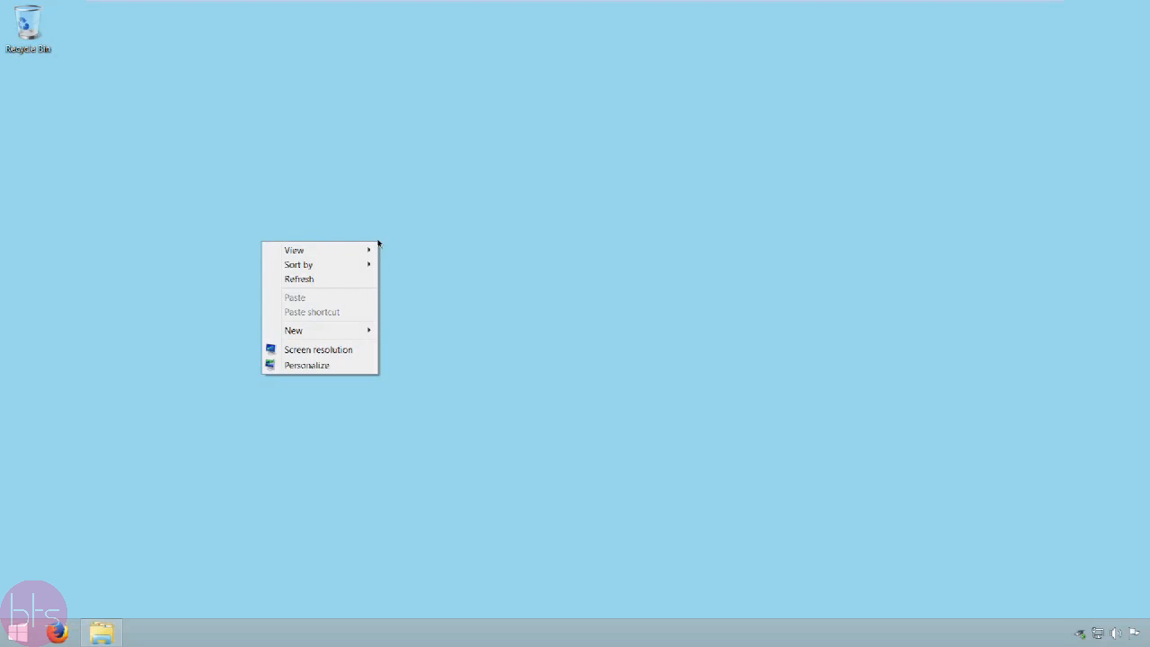
mouse_move(329, 330)
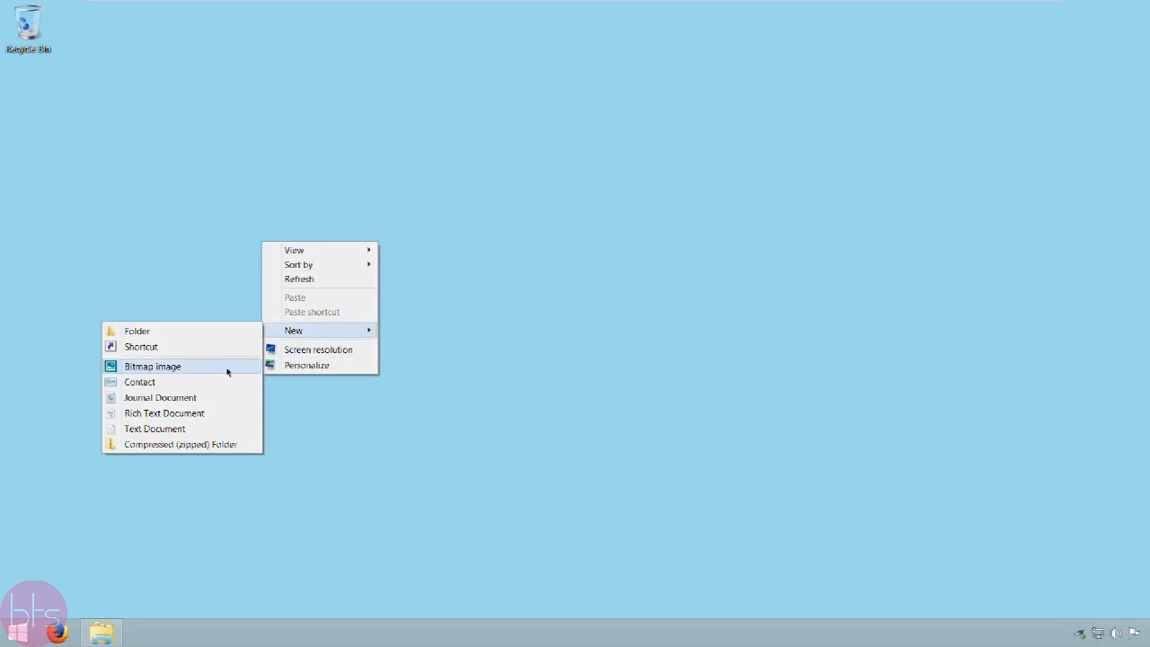
click(179, 429)
key(Delete)
key(Delete)
key(Delete)
key(Delete)
key(Delete)
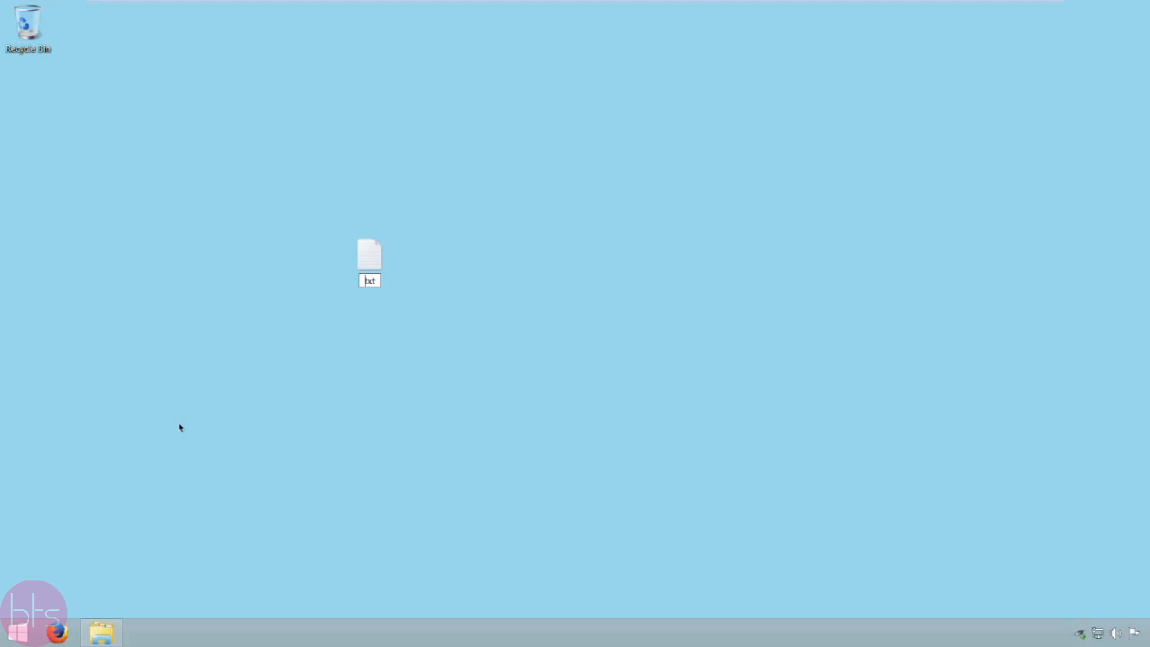
text(my.ini)
key(Return)
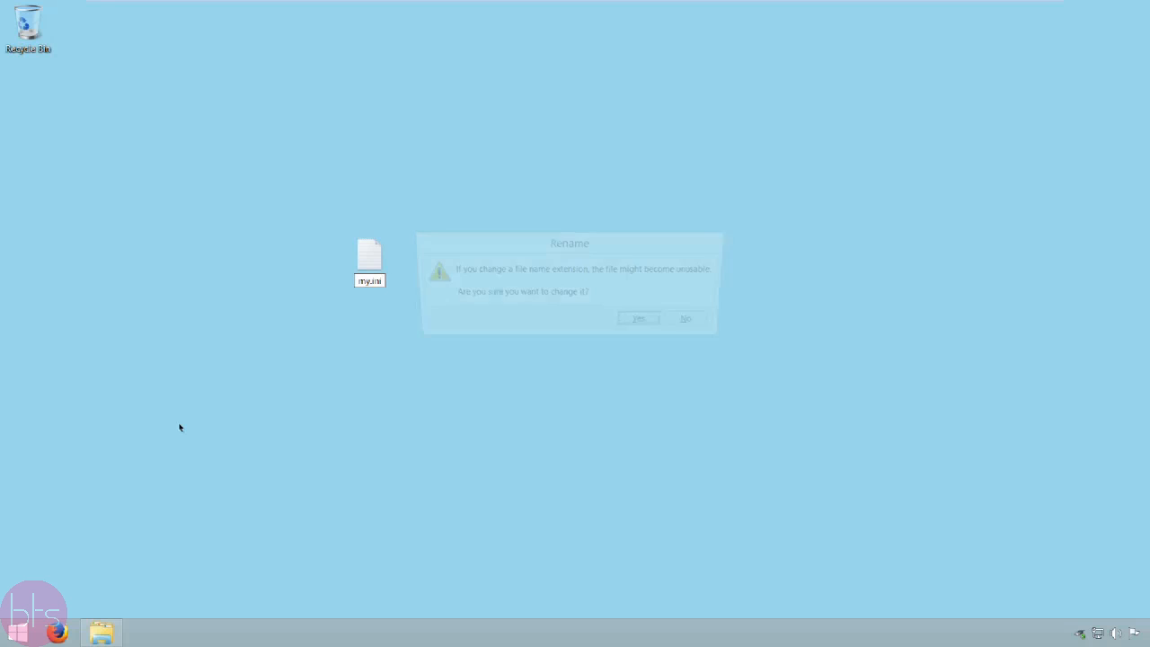
click(656, 327)
Step: Open my.ini in Notepad and add the section header [mysql] followed by an empty line
double_click(382, 257)
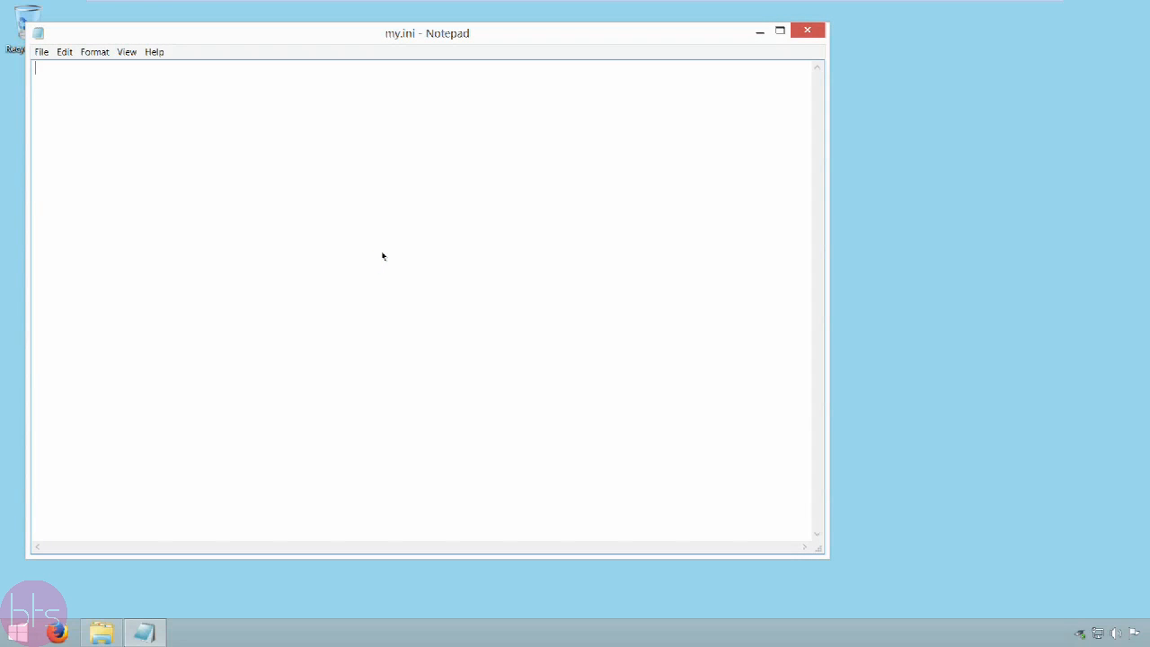
text([mysql])
key(Return)
key(Return)
Step: Add the line prompt=(\\u@\\h) [\\d]>\\_ below the [mysql] header, then save and close my.ini
text(prompt=(\\u@\\h)
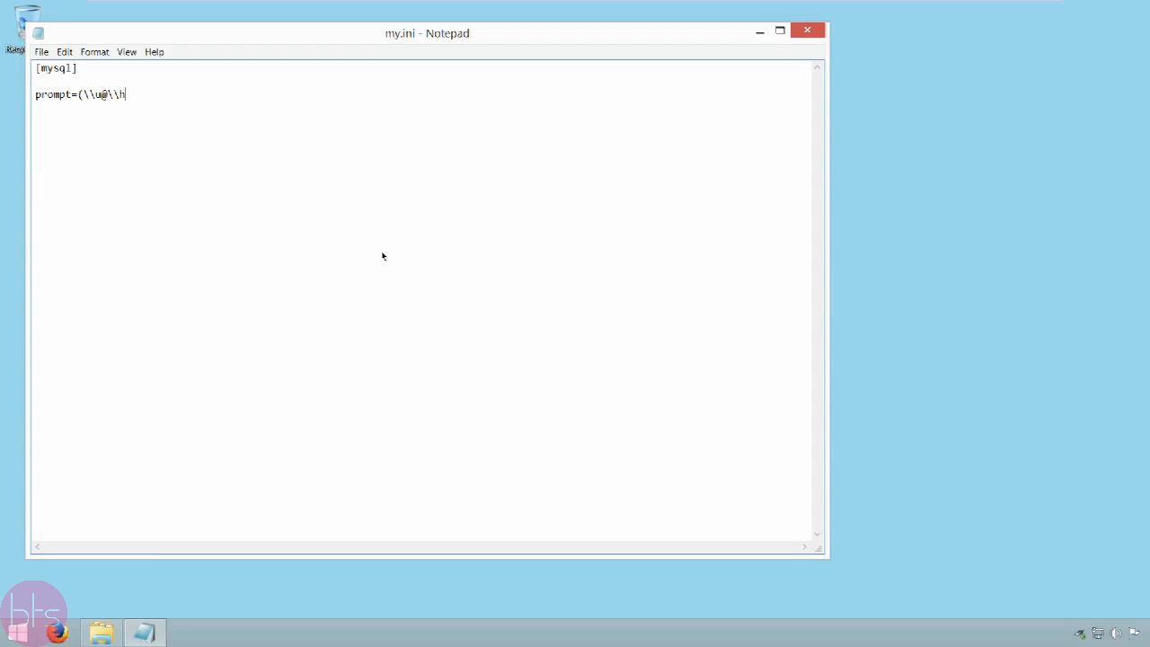
text() [\\d]>\\_)
click(41, 54)
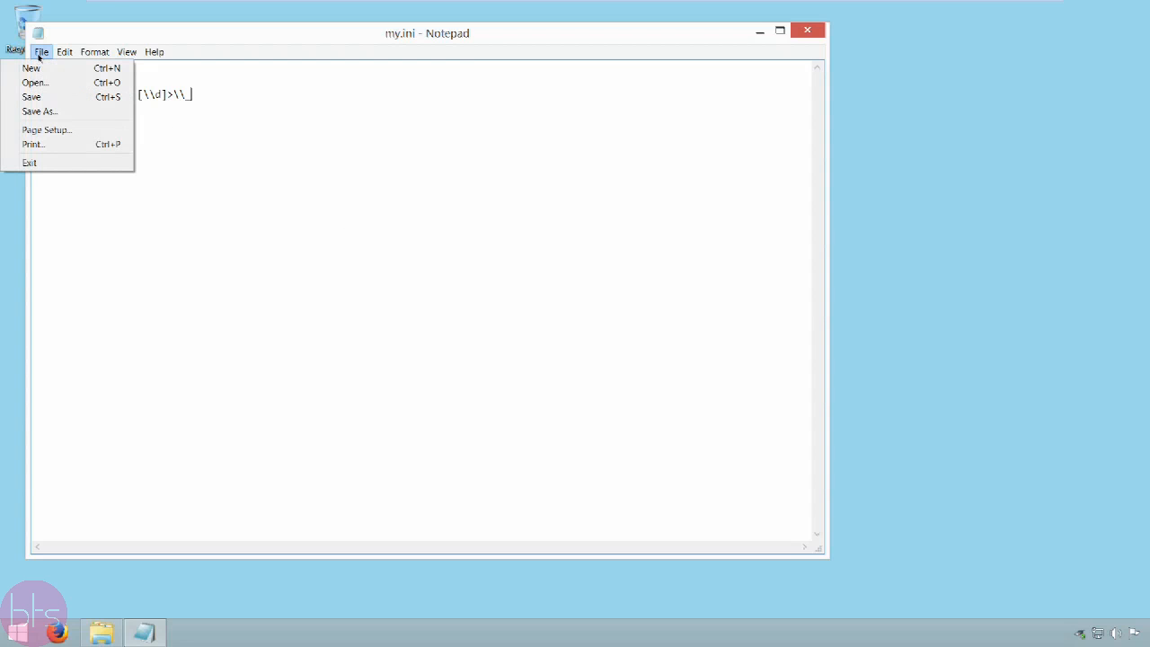
click(43, 96)
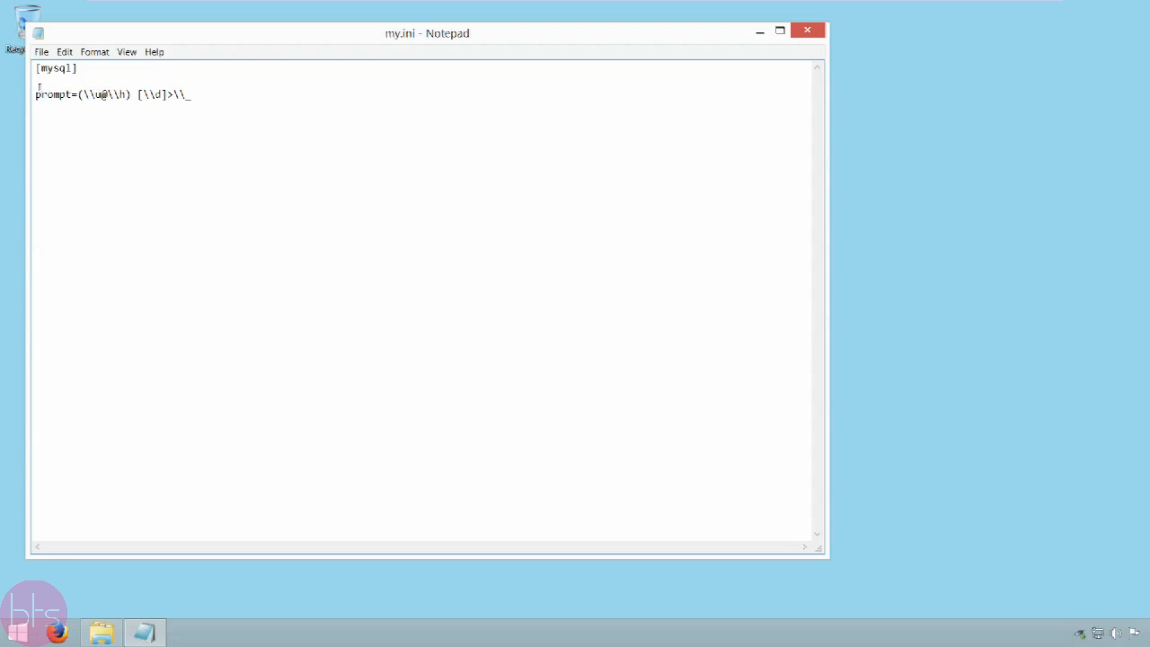
click(807, 31)
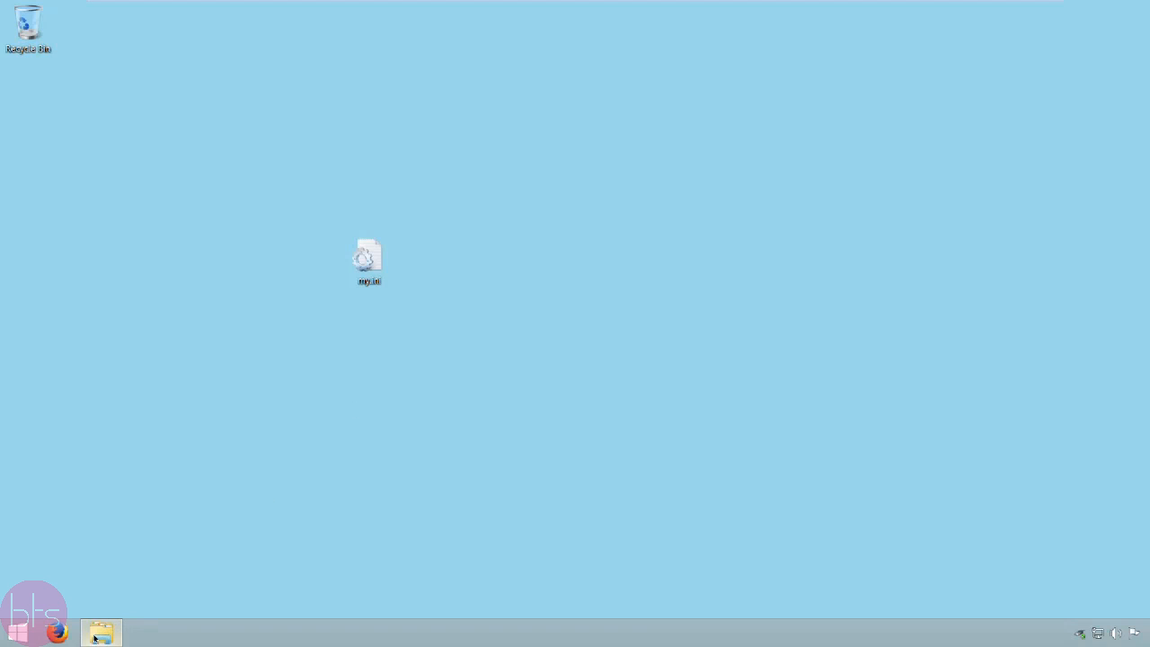
Step: Move my.ini from the desktop into the MySQL Server 5.6 folder
mouse_move(101, 640)
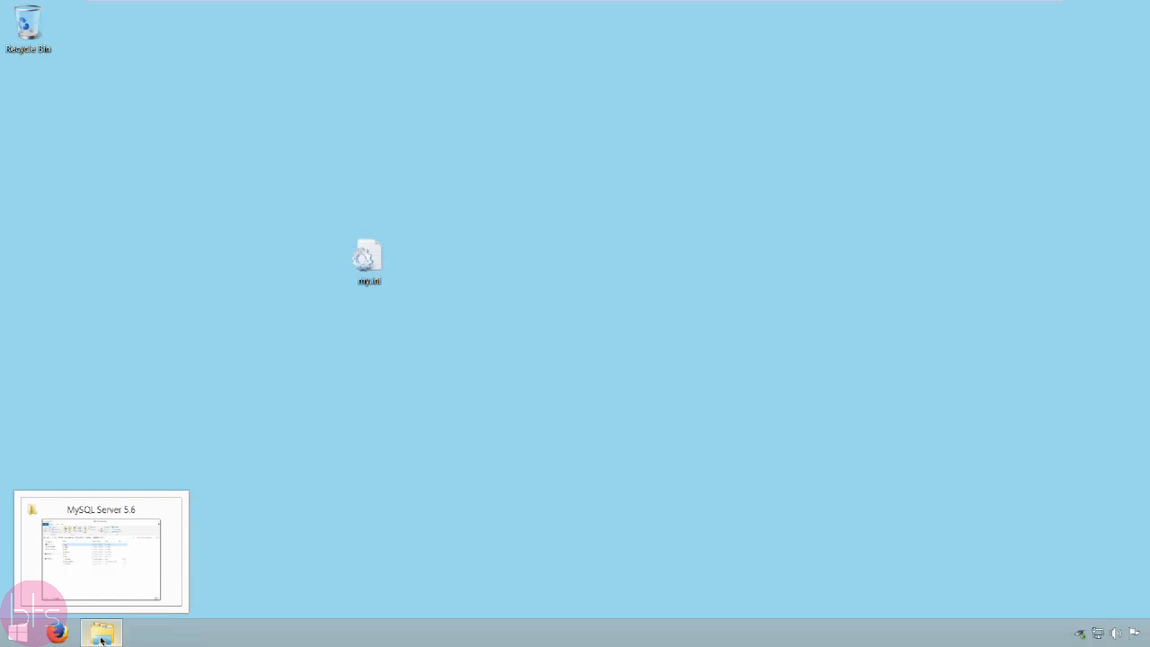
click(45, 522)
drag(532, 42, 588, 36)
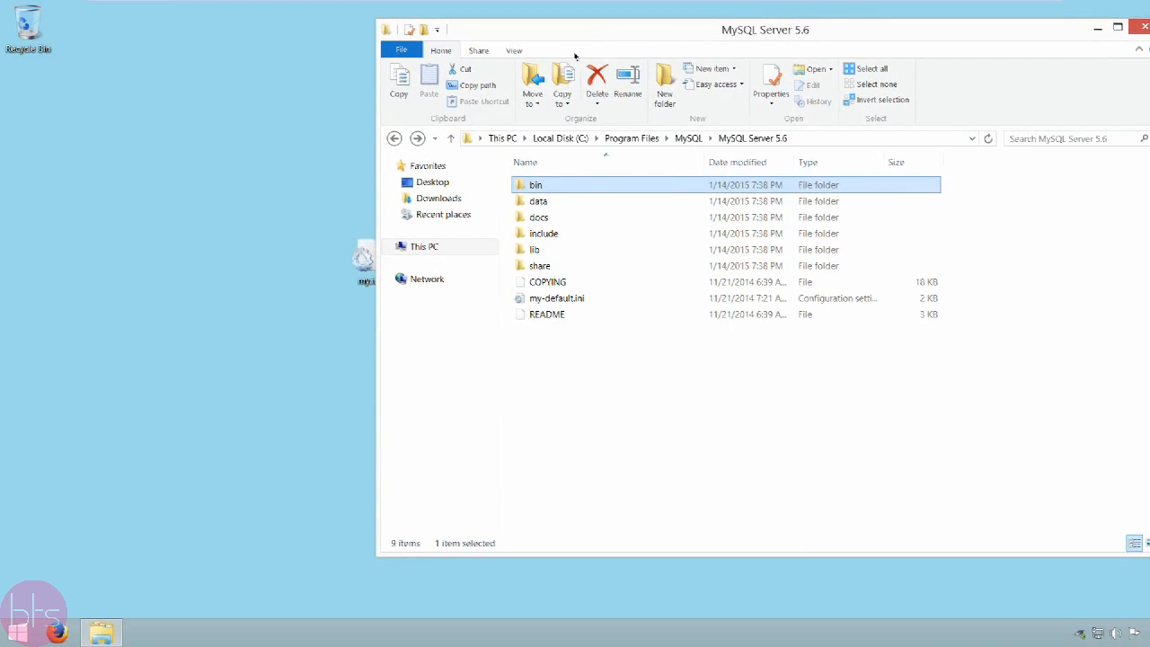
drag(362, 260, 570, 360)
click(275, 248)
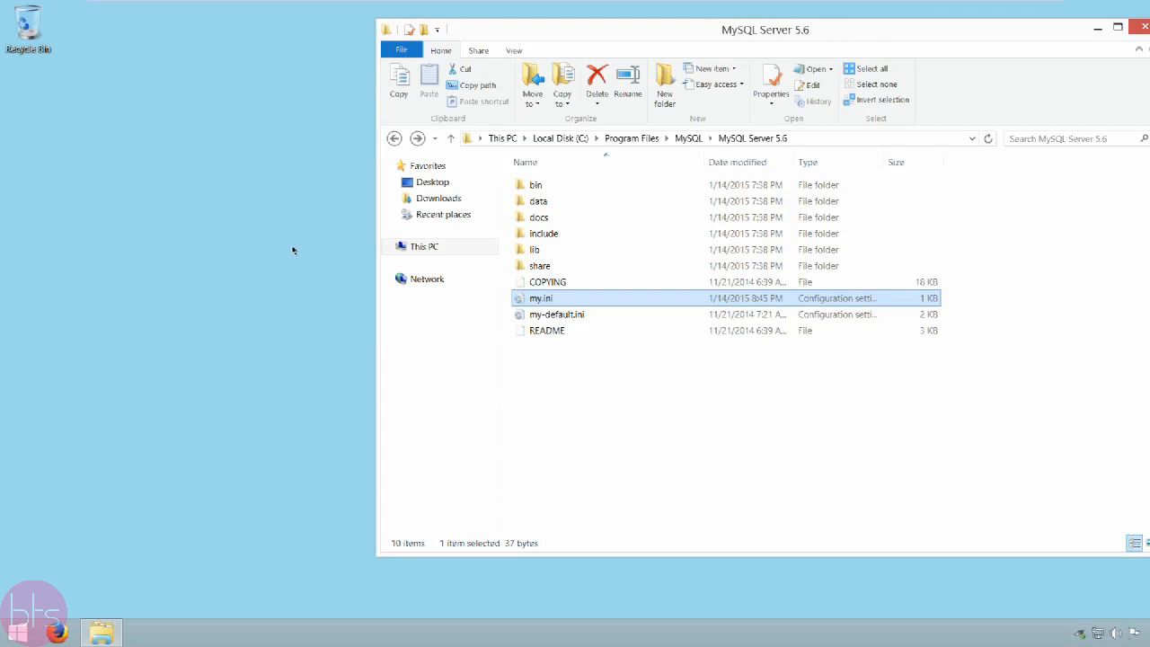
Step: Open a command prompt window in the bin folder of MySQL Server 5.6
double_click(537, 185)
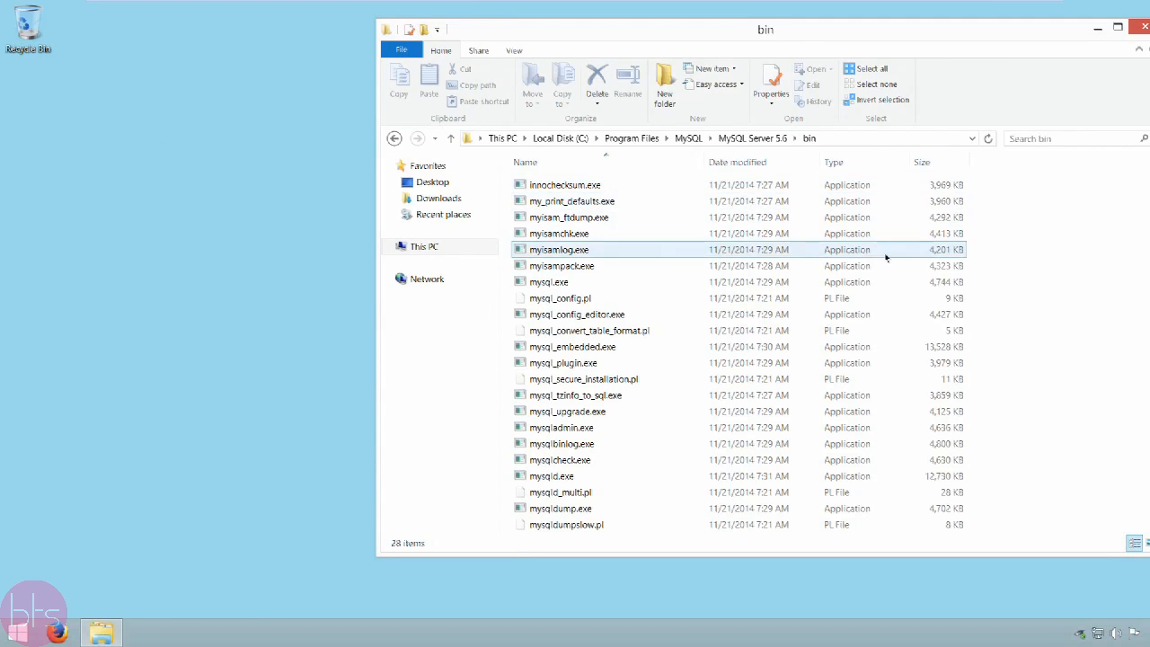
shift+right_click(1046, 245)
click(990, 360)
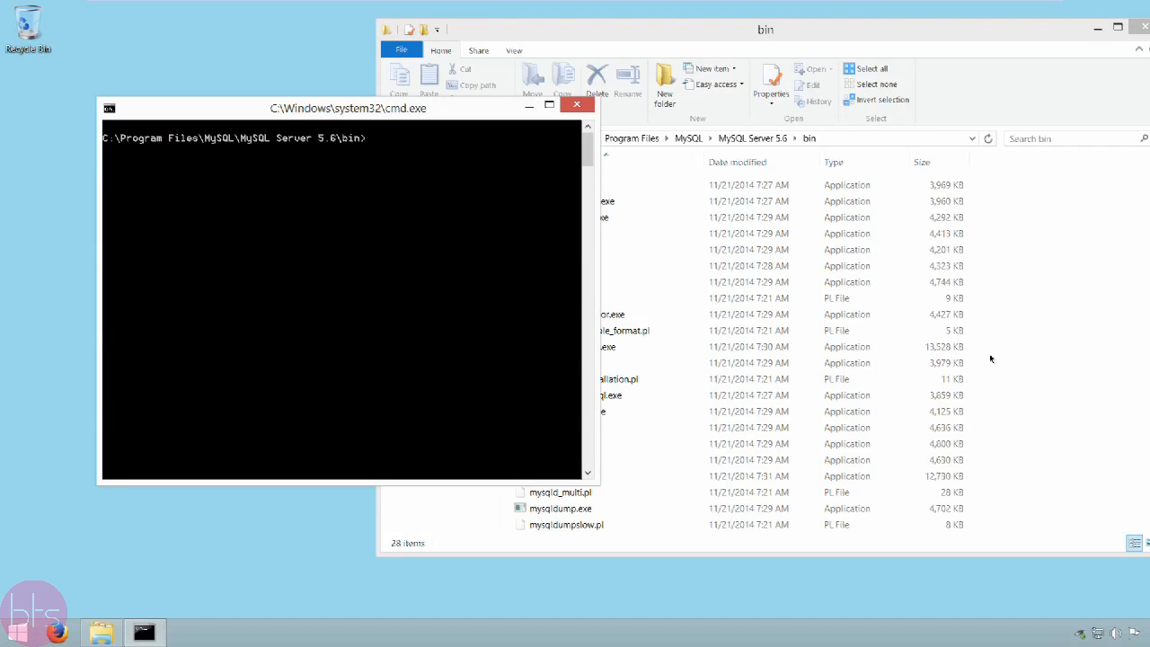
Step: Start the MySQL client with mysql.exe -uroot -p and enter the root account password
text(mysql.exe -uroot -p)
key(Return)
text(******)
key(Return)
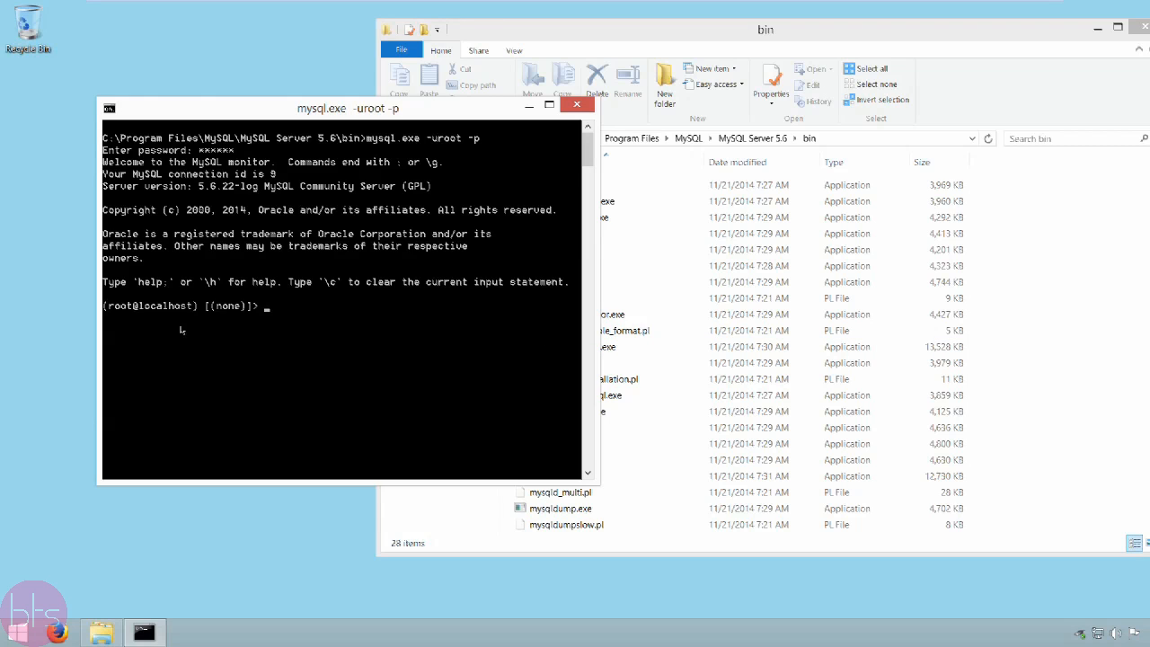
Step: Examine the customized client prompt, highlighting its user name, host name and current database parts in turn
drag(103, 306, 261, 310)
click(262, 310)
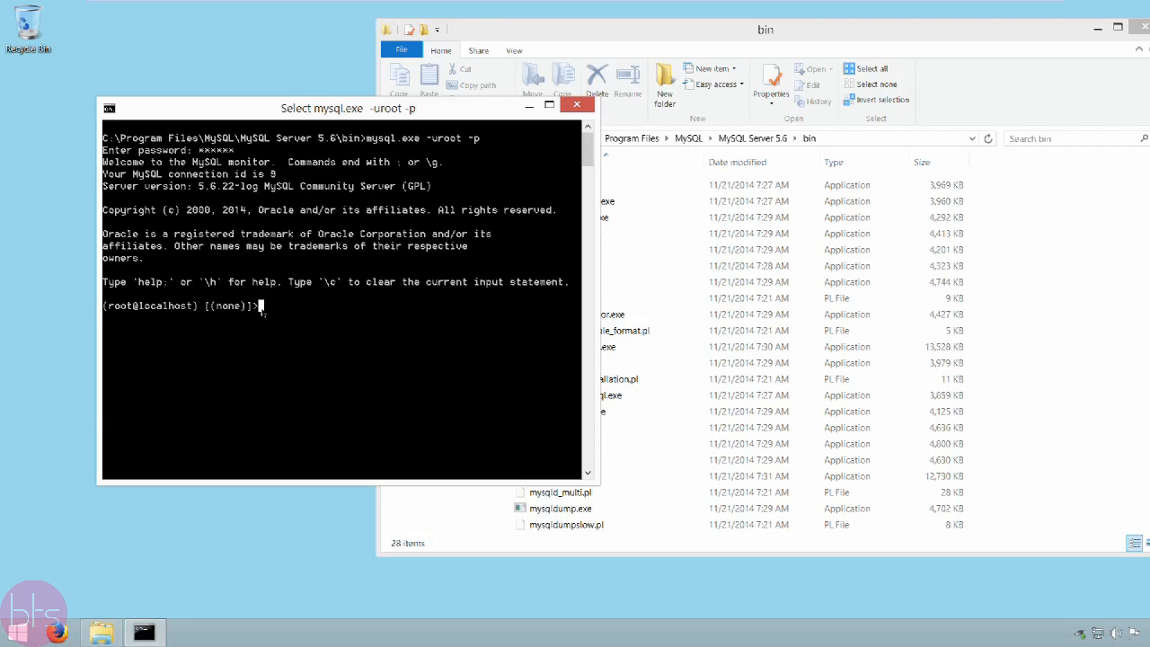
click(105, 307)
drag(106, 307, 133, 308)
click(135, 308)
click(142, 308)
drag(147, 309, 195, 309)
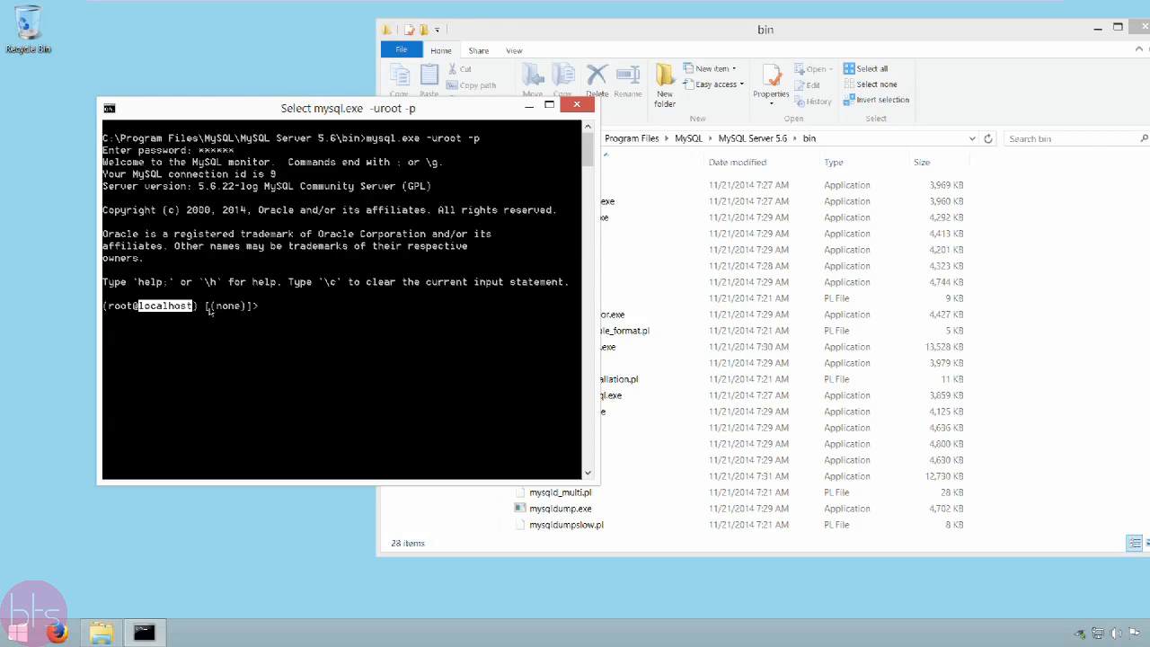
drag(210, 309, 243, 310)
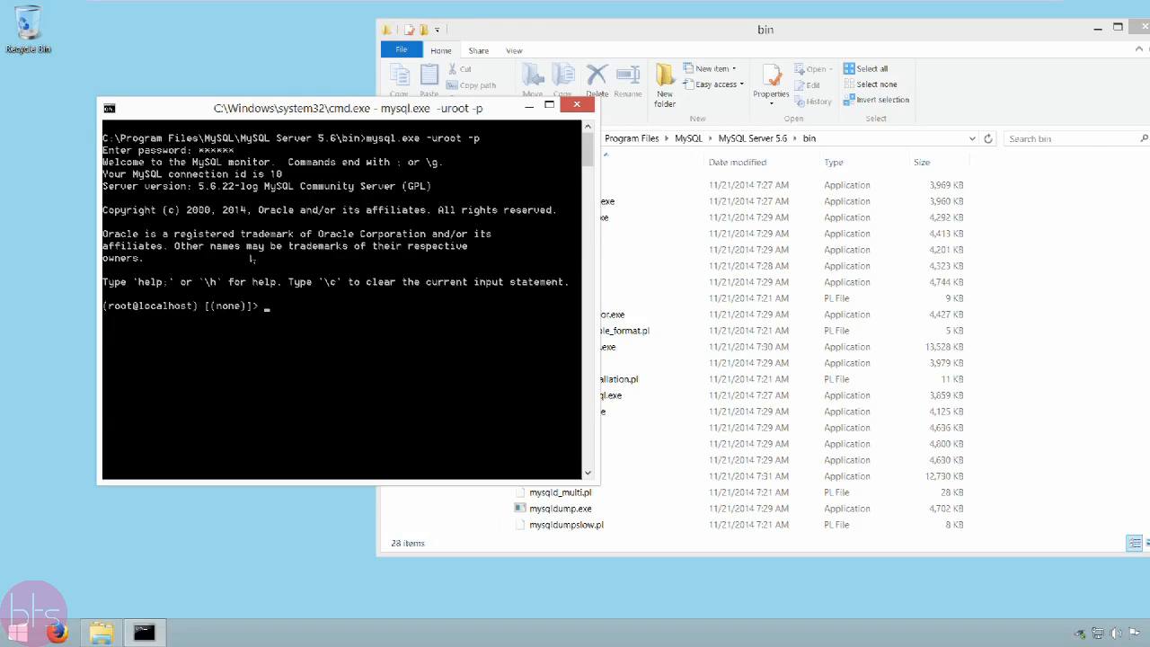
Step: Switch to the foo database with USE foo; and check the database part of the new prompt
text(USE foo;)
key(Return)
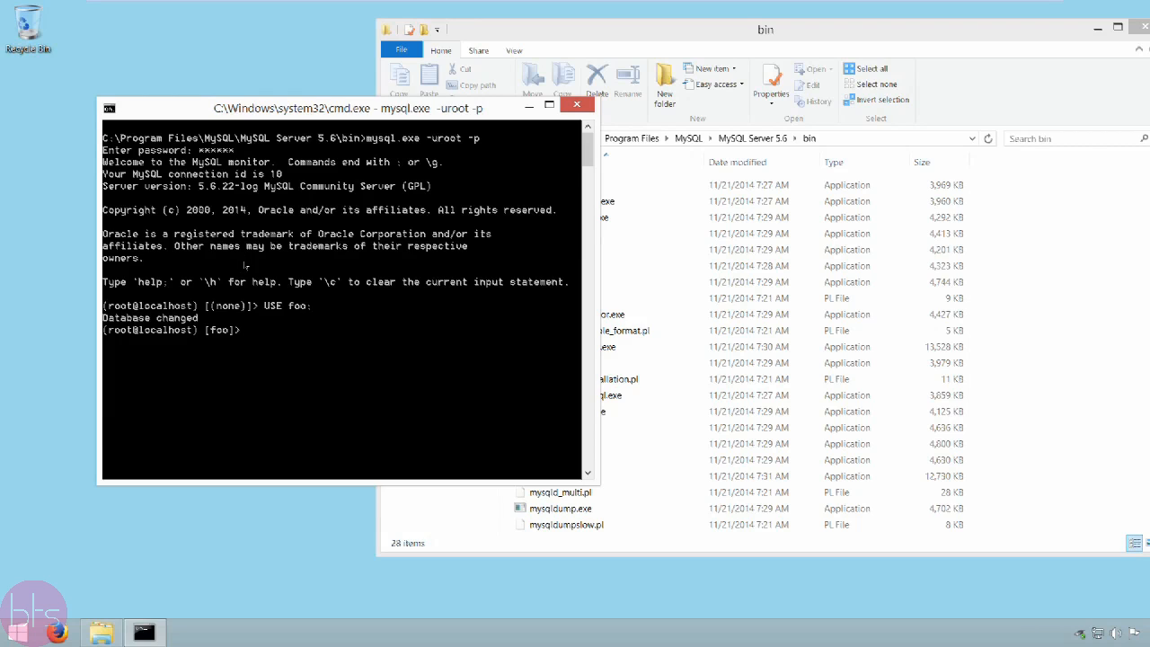
drag(206, 330, 231, 333)
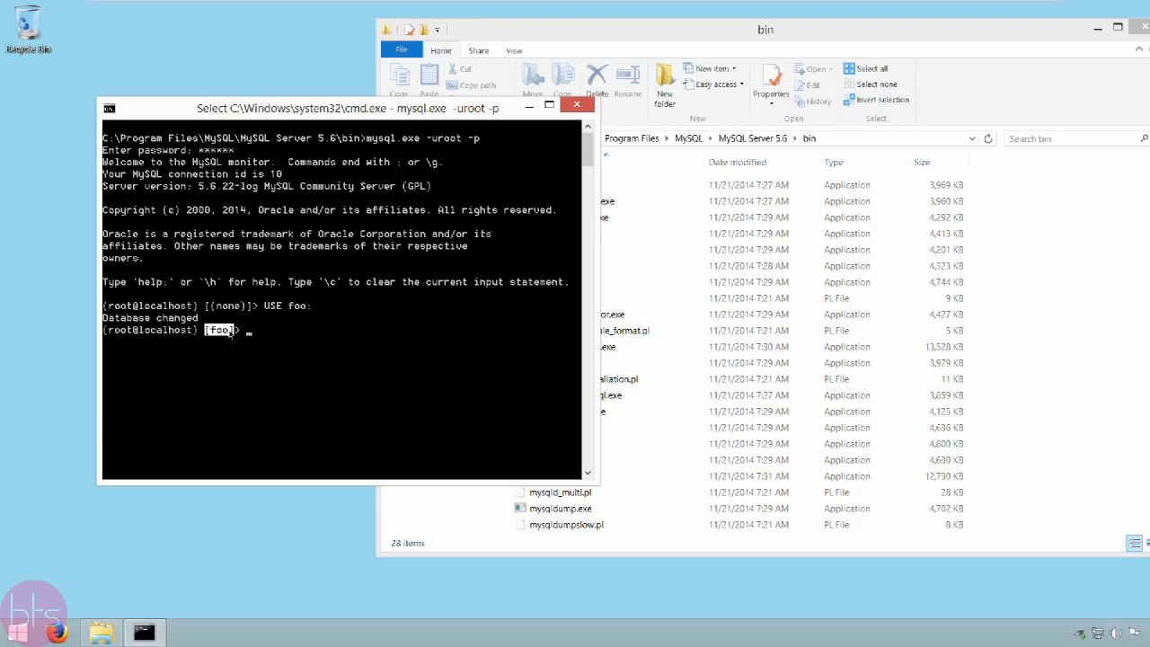